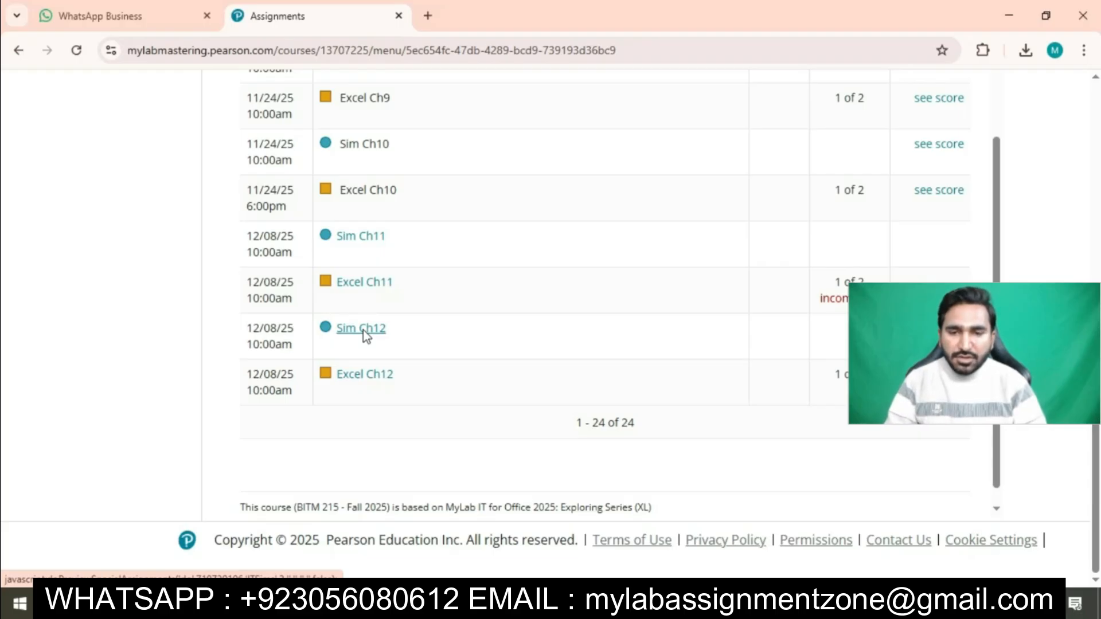
Open the Sim Ch12 assignment, maximize its window and launch the simulation
{"action": "left_click", "coordinate": [363, 330]}
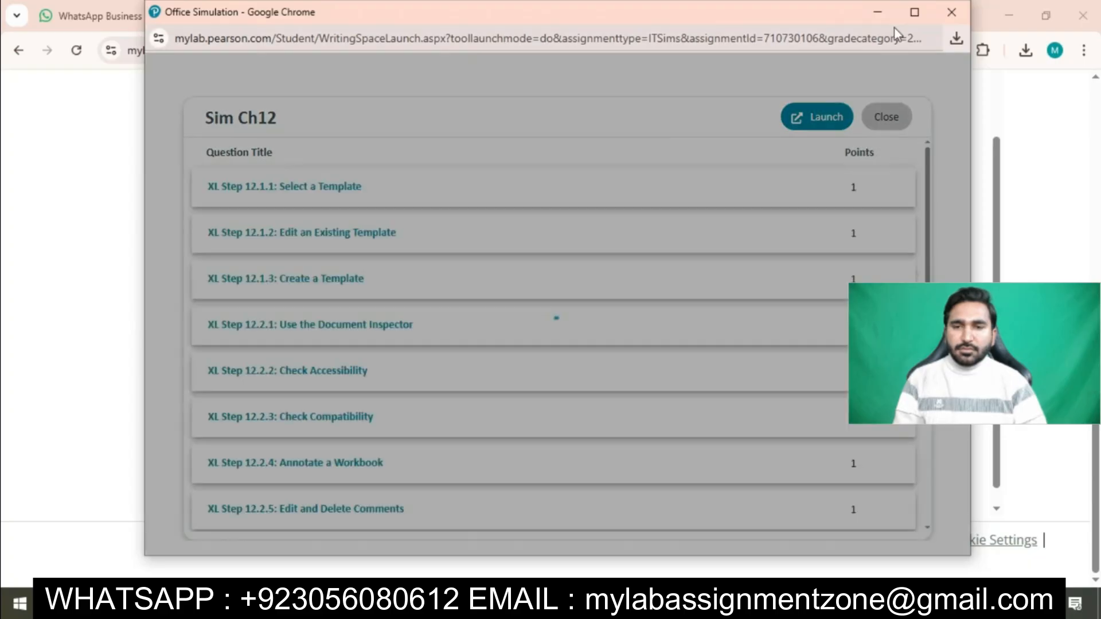
{"action": "left_click", "coordinate": [915, 12]}
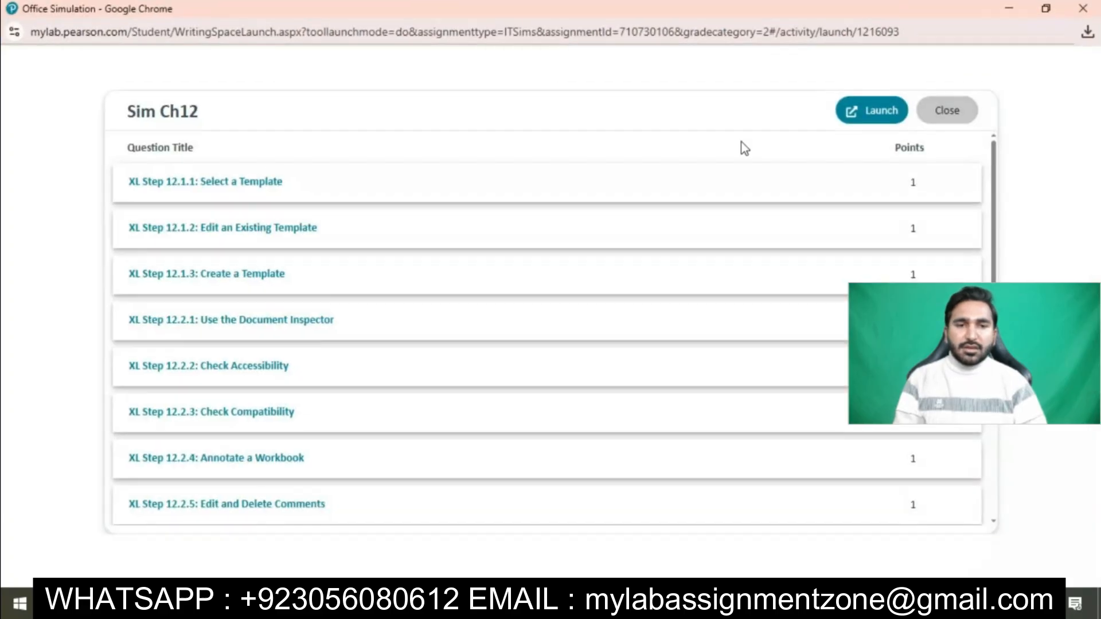
{"action": "left_click", "coordinate": [865, 109]}
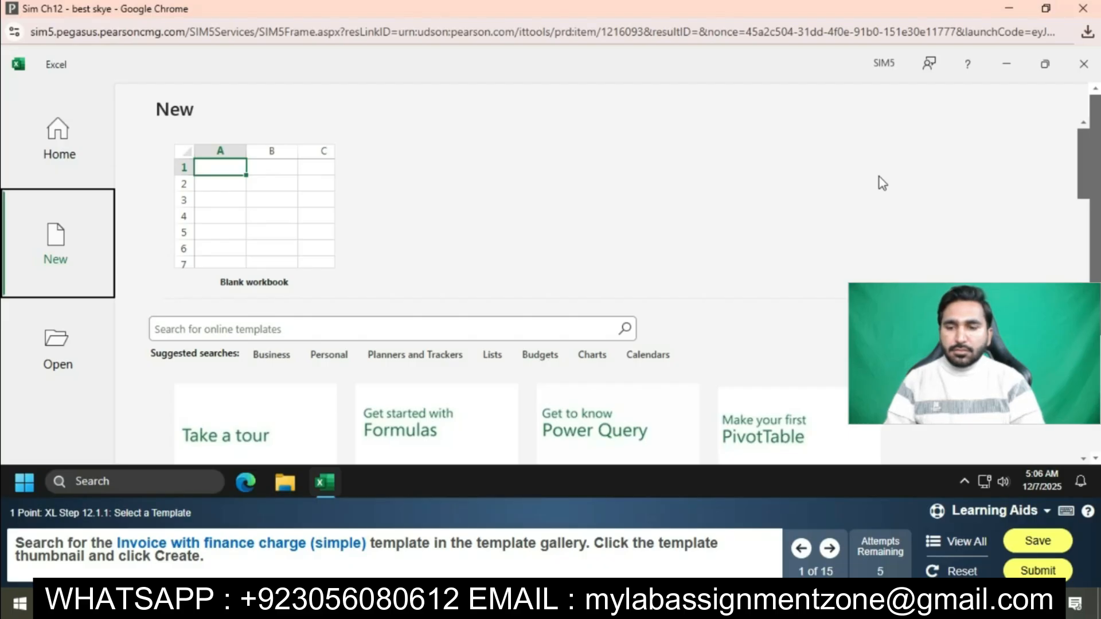
Search the online templates for "Invoice with finance charge (simple)" and create a workbook from that template
{"action": "left_click", "coordinate": [349, 332]}
{"action": "type", "text": "In"}
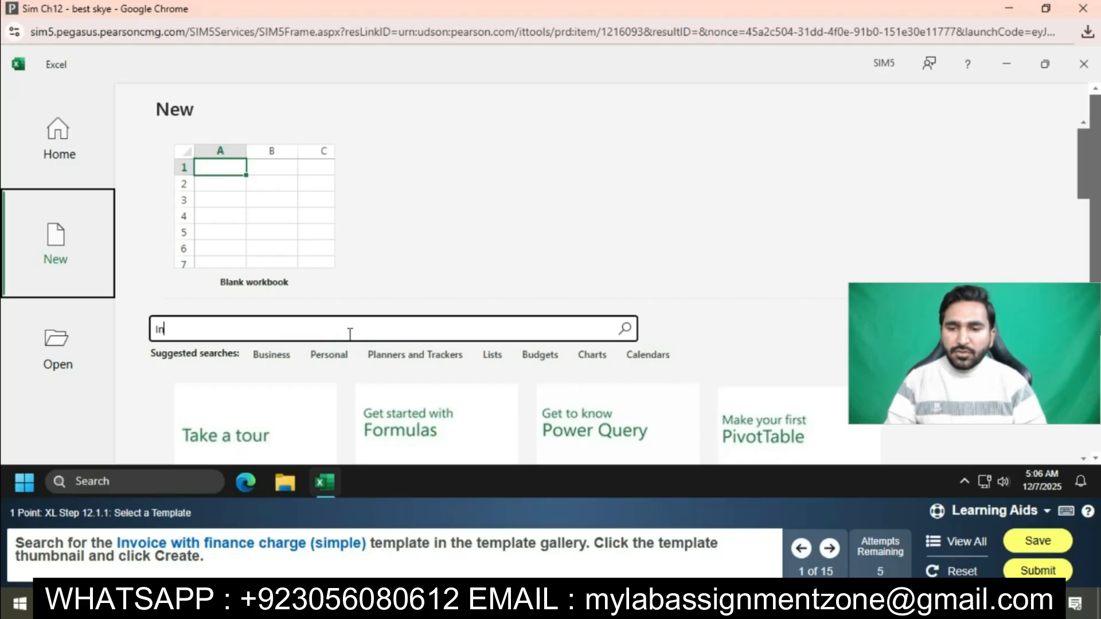
{"action": "type", "text": "voice "}
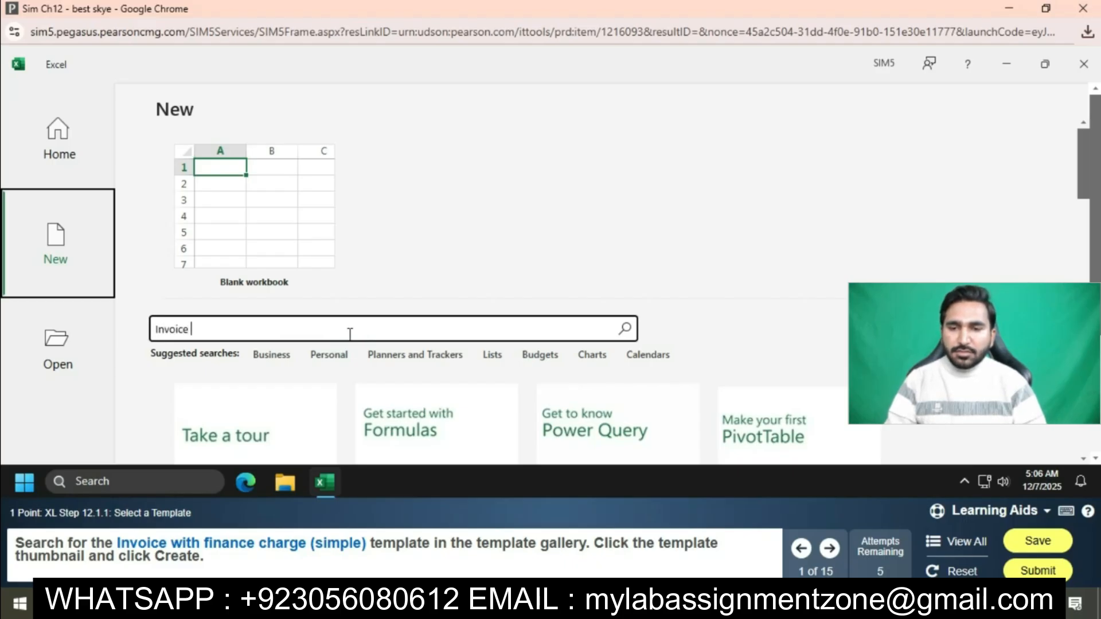
{"action": "type", "text": "with finance charge"}
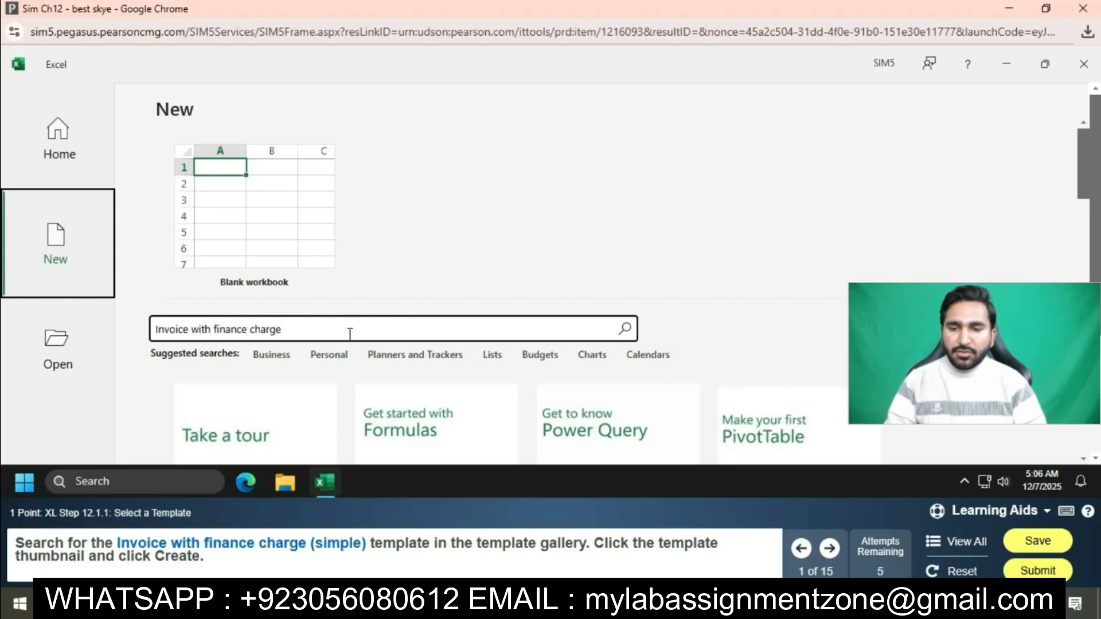
{"action": "type", "text": " (simple)"}
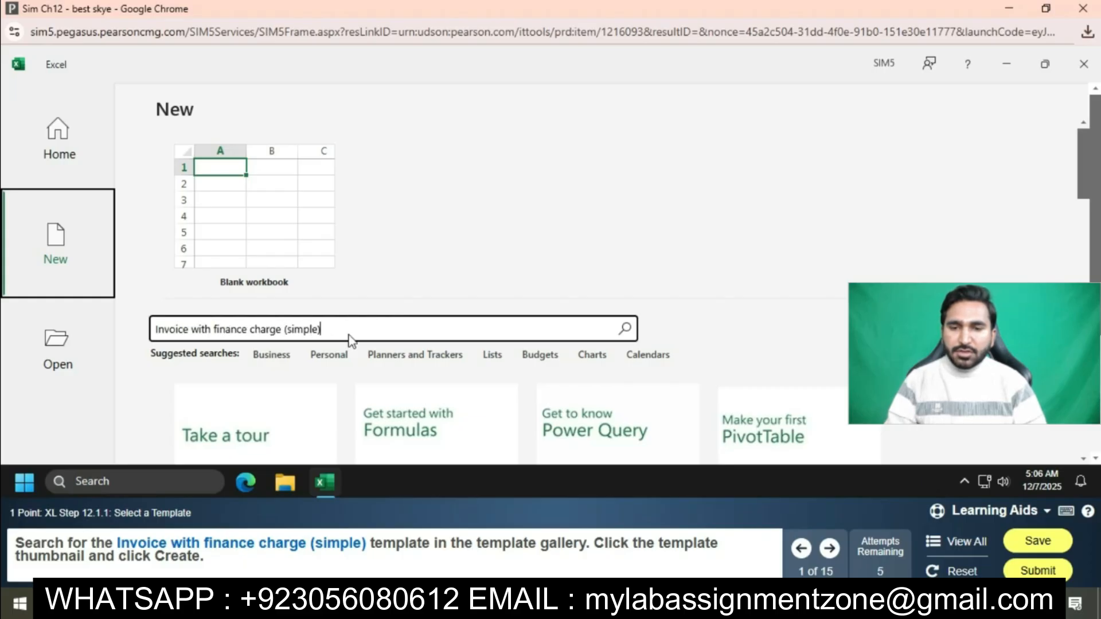
{"action": "key", "text": "Return"}
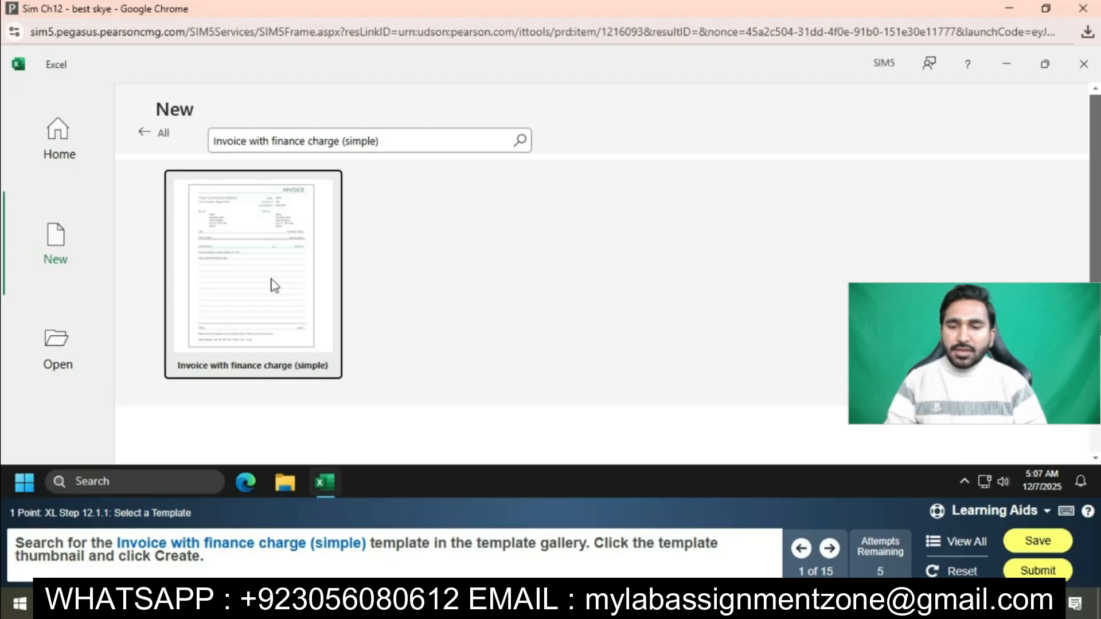
{"action": "left_click", "coordinate": [274, 285]}
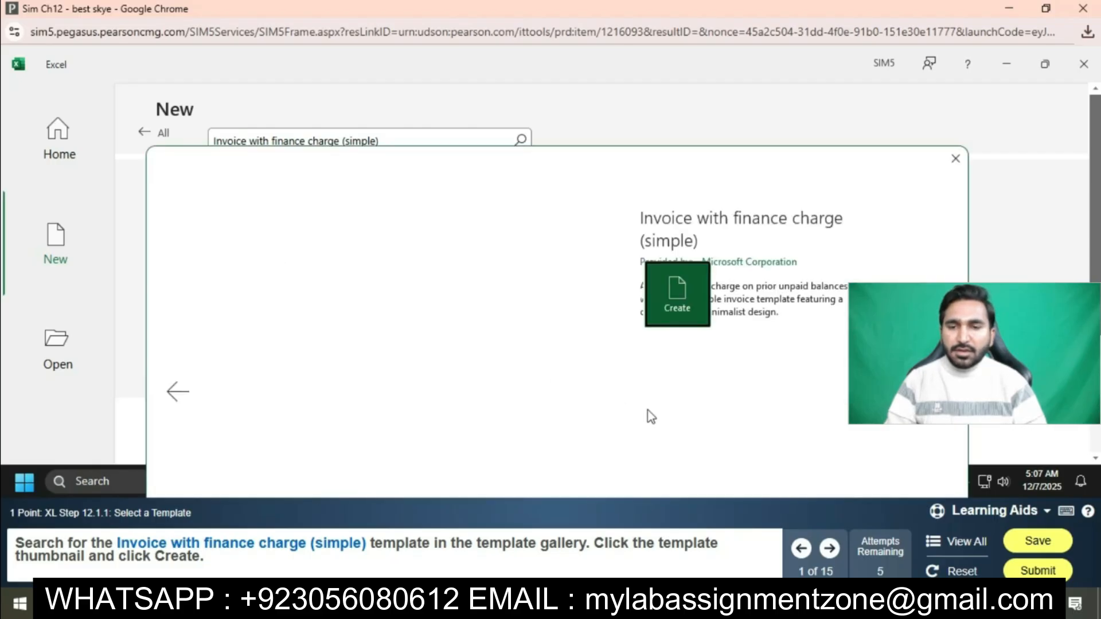
{"action": "left_click", "coordinate": [690, 290]}
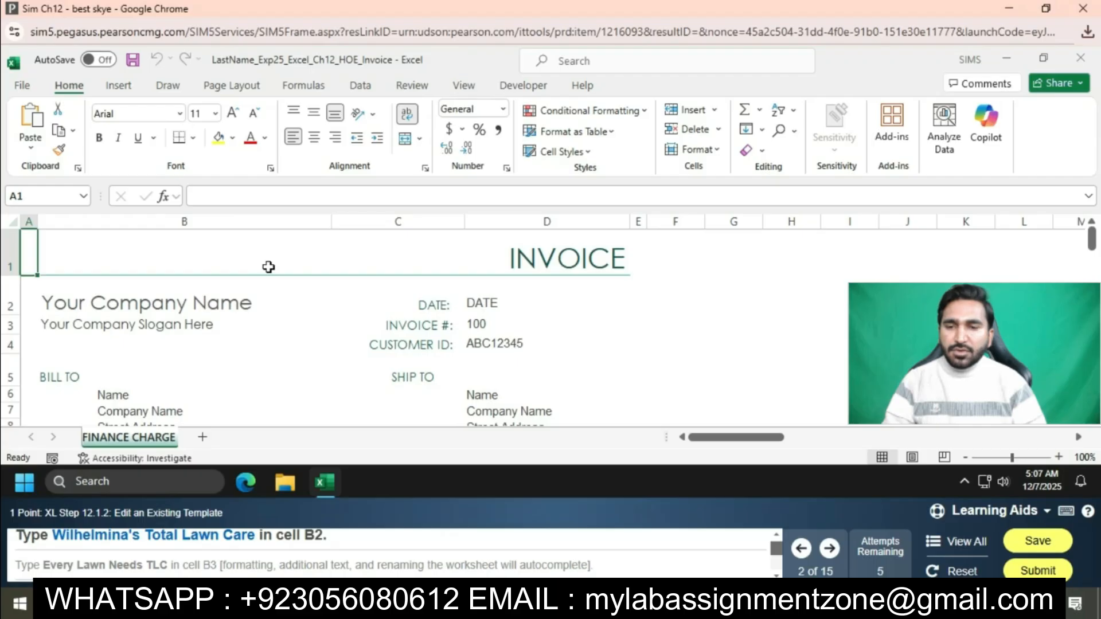
Replace the company name placeholder in cell B2 with "Wilhelmina's Total Lawn Care"
{"action": "left_click", "coordinate": [235, 301]}
{"action": "left_click", "coordinate": [333, 193]}
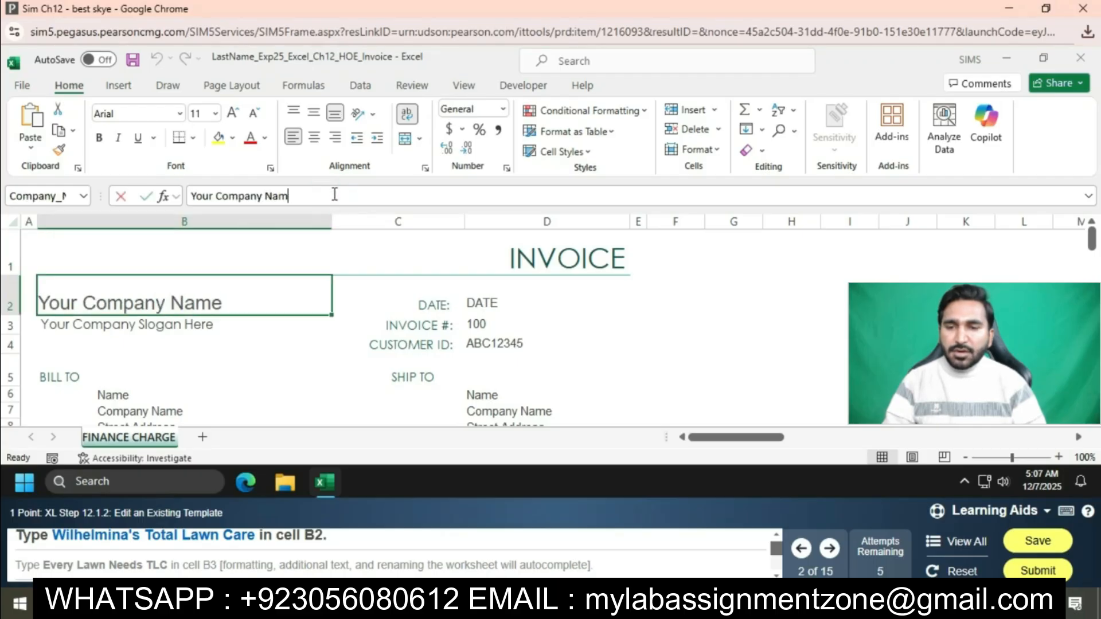
{"action": "key", "text": "BackSpace"}
{"action": "key", "text": "BackSpace"}
{"action": "key", "text": "BackSpace"}
{"action": "key", "text": "BackSpace"}
{"action": "key", "text": "BackSpace"}
{"action": "key", "text": "BackSpace"}
{"action": "key", "text": "BackSpace"}
{"action": "key", "text": "BackSpace"}
{"action": "key", "text": "BackSpace"}
{"action": "key", "text": "BackSpace"}
{"action": "key", "text": "BackSpace"}
{"action": "key", "text": "BackSpace"}
{"action": "key", "text": "BackSpace"}
{"action": "key", "text": "BackSpace"}
{"action": "key", "text": "BackSpace"}
{"action": "key", "text": "BackSpace"}
{"action": "type", "text": "W"}
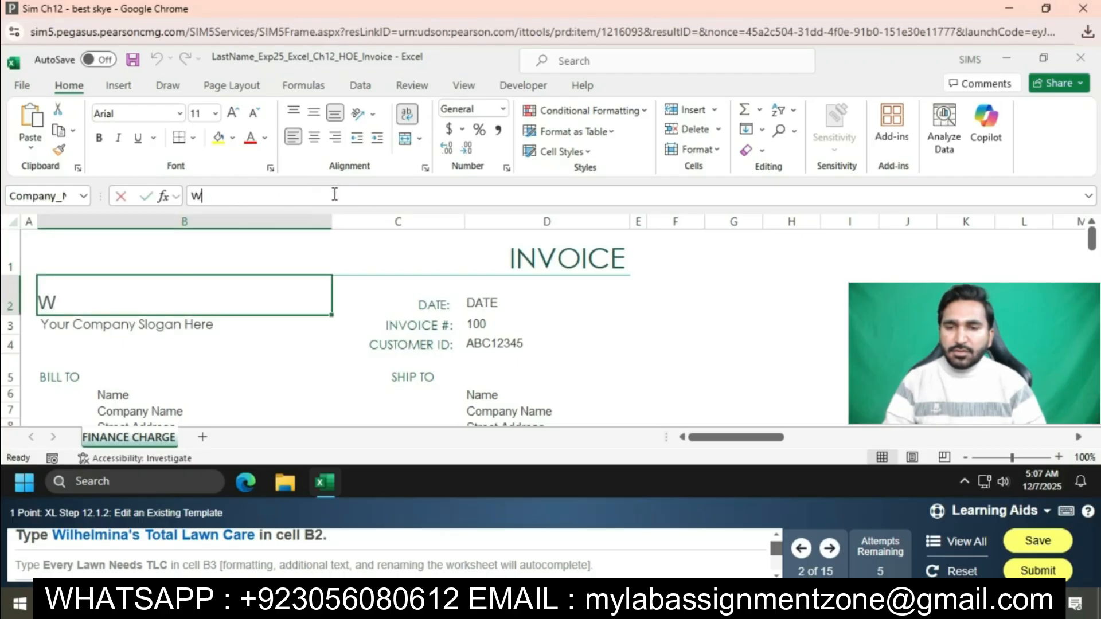
{"action": "type", "text": "ilhelmina"}
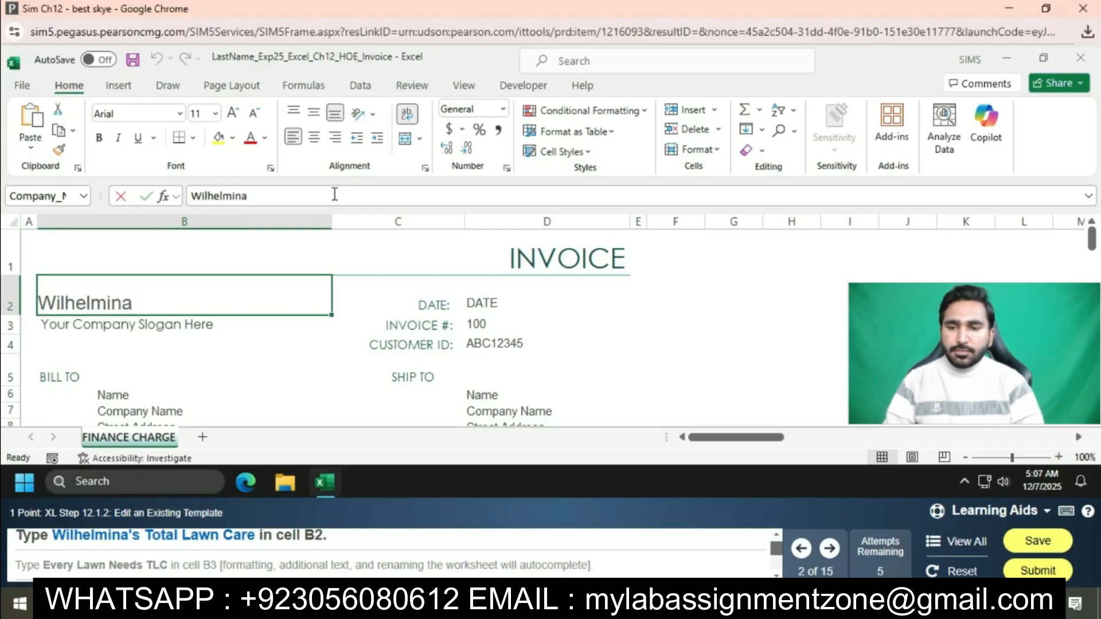
{"action": "type", "text": "'s"}
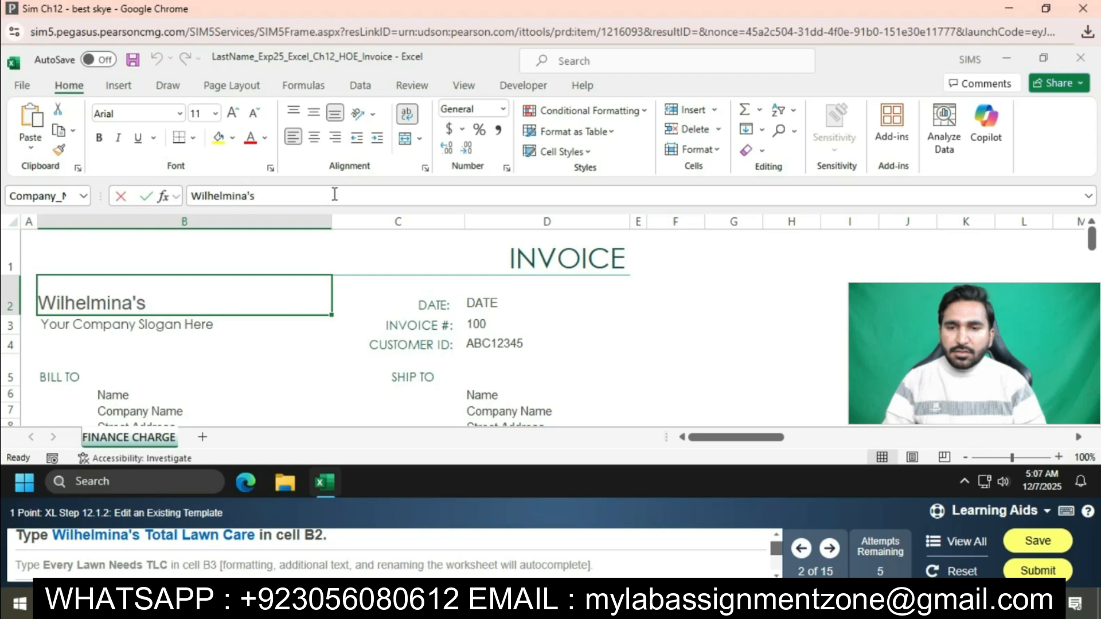
{"action": "type", "text": " Total Lawn Care"}
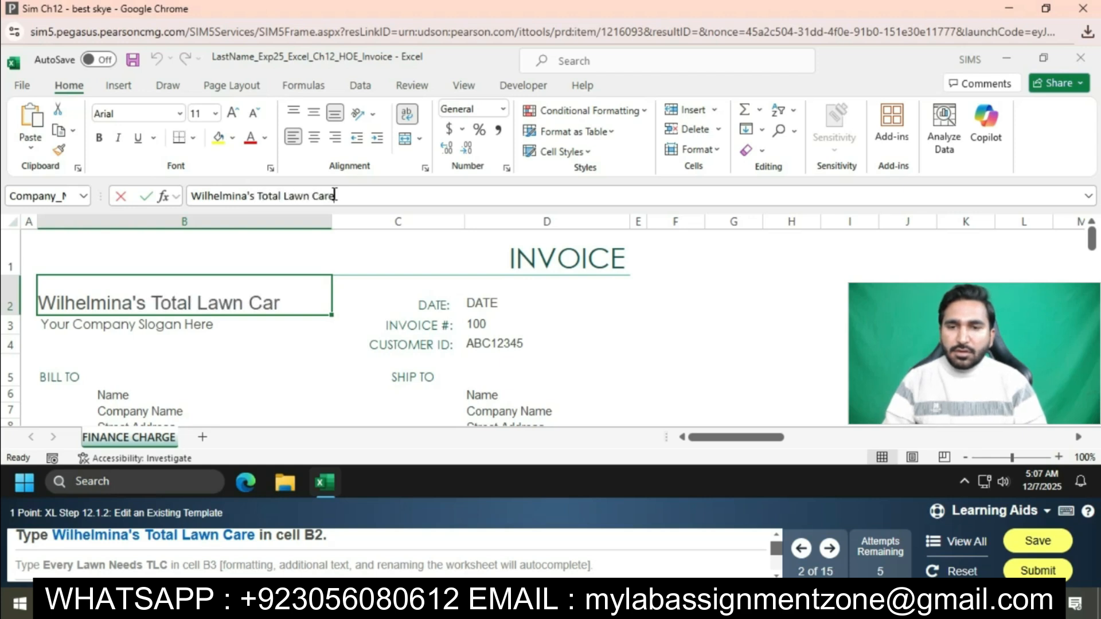
{"action": "key", "text": "Return"}
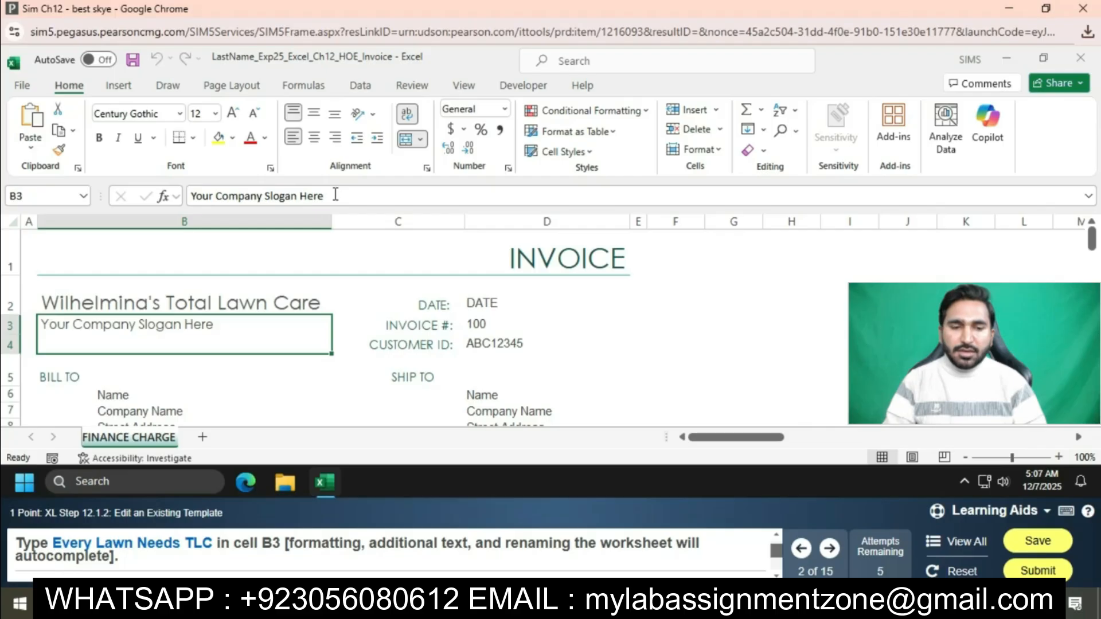
Replace the company slogan placeholder in cell B3 with "Every Lawn Needs TLC"
{"action": "left_click", "coordinate": [335, 195]}
{"action": "key", "text": "BackSpace"}
{"action": "key", "text": "BackSpace"}
{"action": "key", "text": "BackSpace"}
{"action": "key", "text": "BackSpace"}
{"action": "key", "text": "BackSpace"}
{"action": "key", "text": "BackSpace"}
{"action": "key", "text": "BackSpace"}
{"action": "key", "text": "BackSpace"}
{"action": "key", "text": "BackSpace"}
{"action": "key", "text": "BackSpace"}
{"action": "key", "text": "BackSpace"}
{"action": "key", "text": "BackSpace"}
{"action": "key", "text": "BackSpace"}
{"action": "key", "text": "BackSpace"}
{"action": "key", "text": "BackSpace"}
{"action": "key", "text": "BackSpace"}
{"action": "key", "text": "BackSpace"}
{"action": "key", "text": "BackSpace"}
{"action": "key", "text": "BackSpace"}
{"action": "key", "text": "BackSpace"}
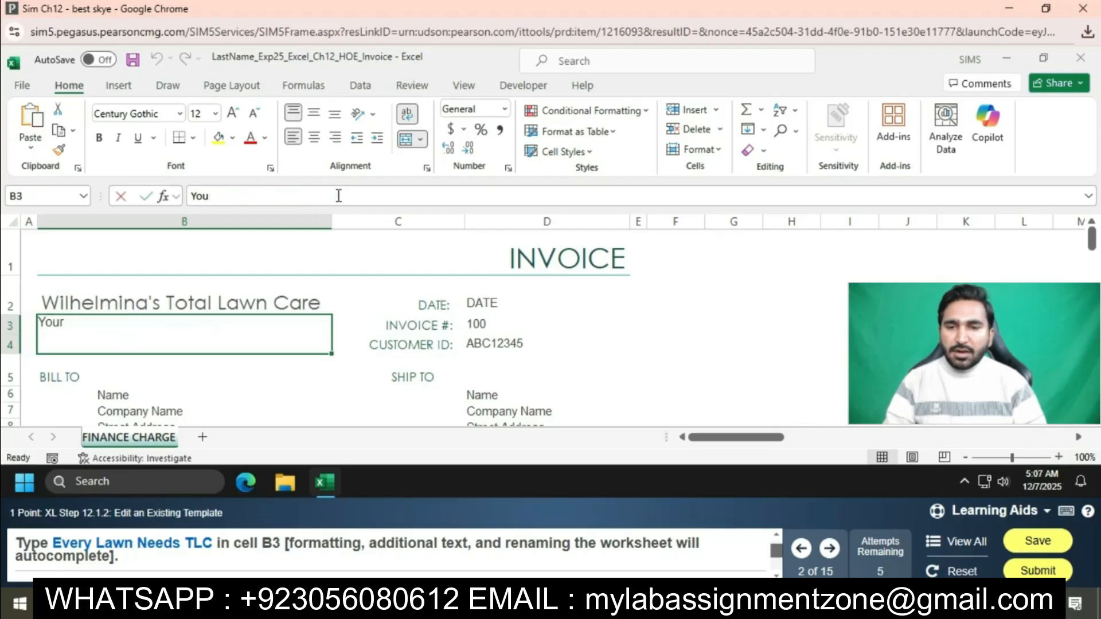
{"action": "type", "text": "Eve"}
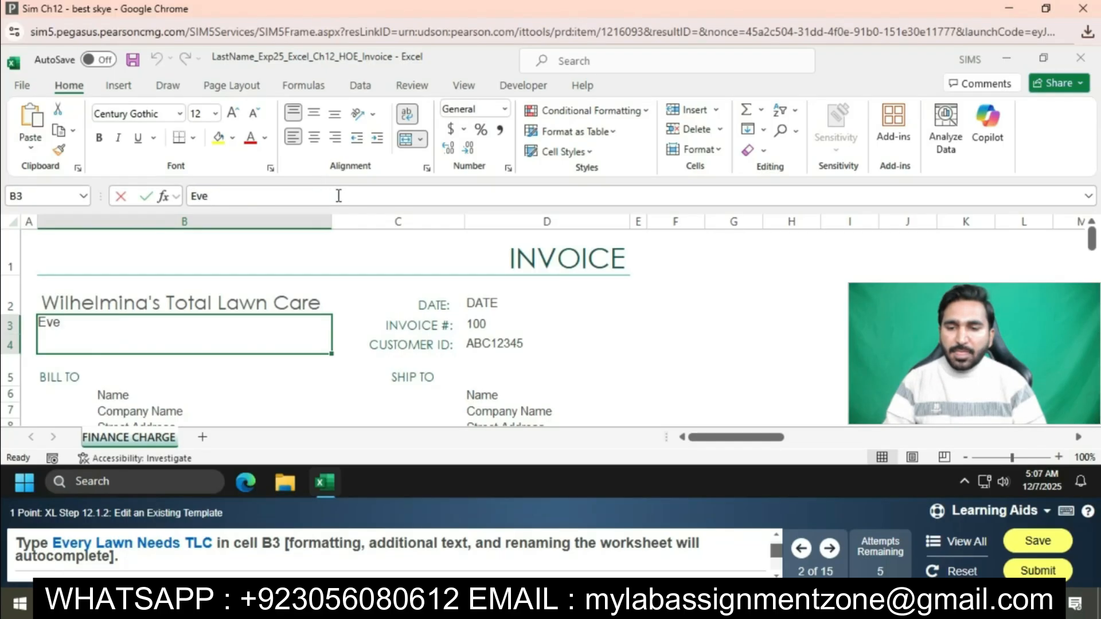
{"action": "type", "text": "ry Lawn N"}
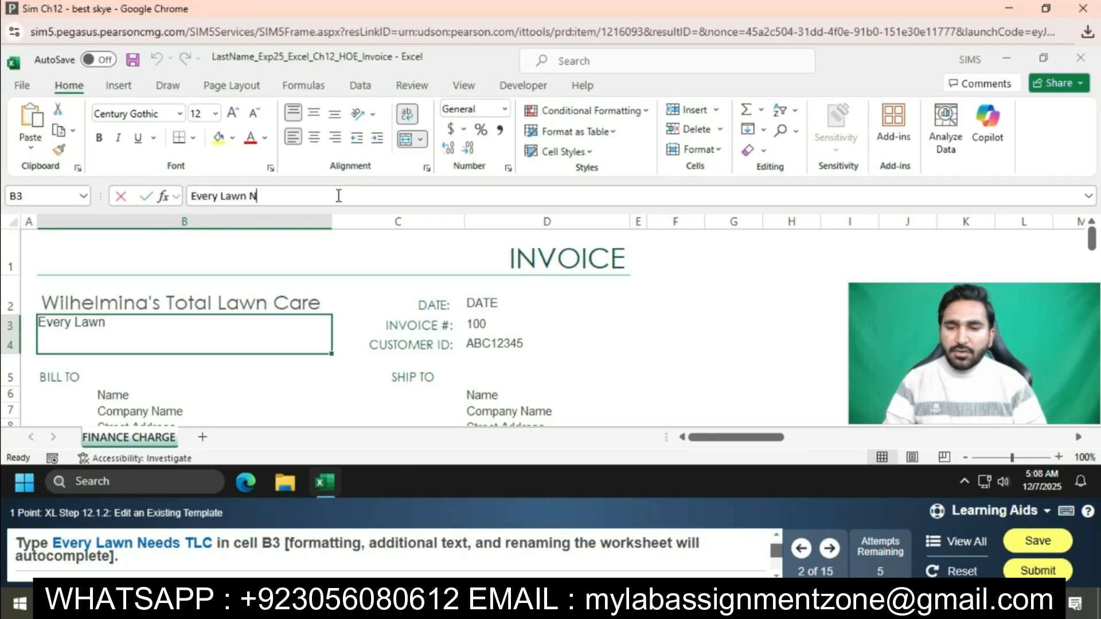
{"action": "type", "text": "eeds TLC"}
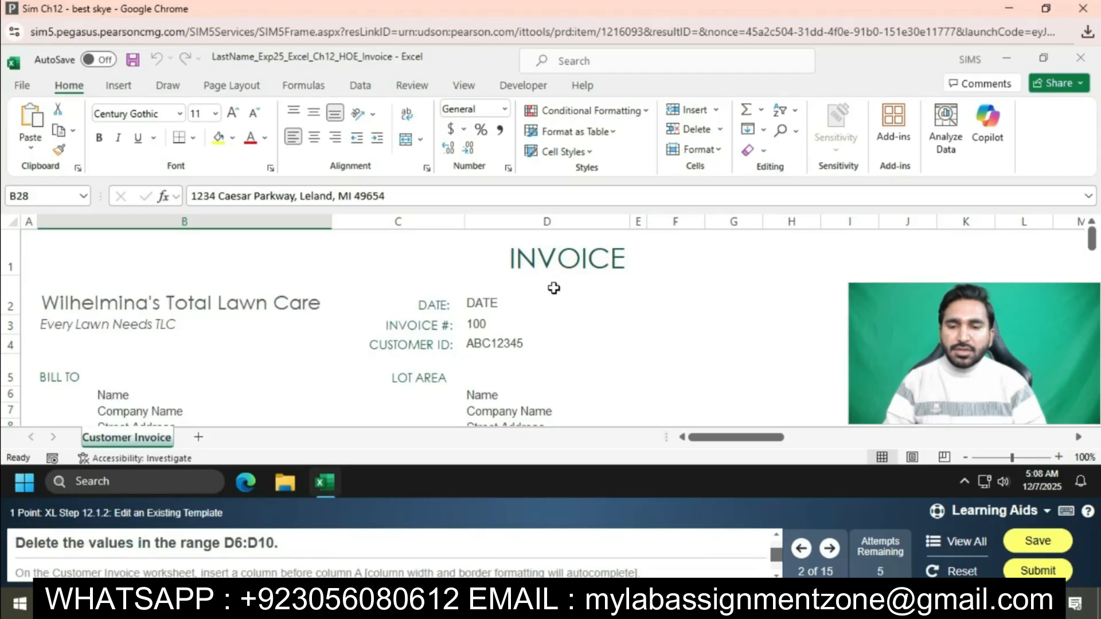
Delete the placeholder values in the range D6:D10 beside the LOT AREA label
{"action": "left_click", "coordinate": [503, 394]}
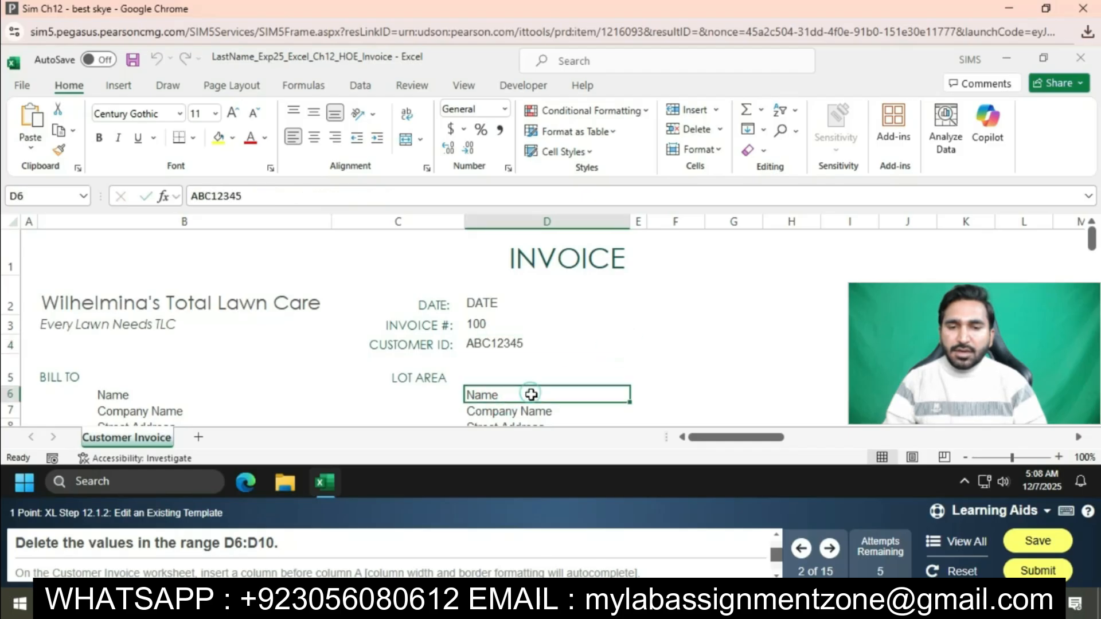
{"action": "left_click_drag", "start_coordinate": [529, 393], "coordinate": [523, 436]}
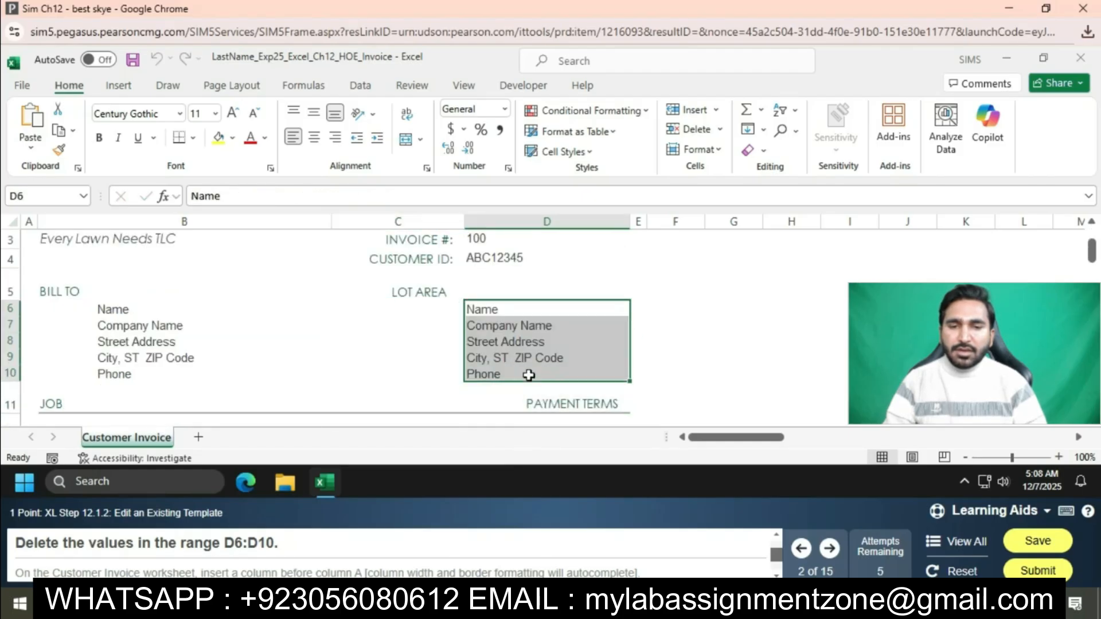
{"action": "key", "text": "Delete"}
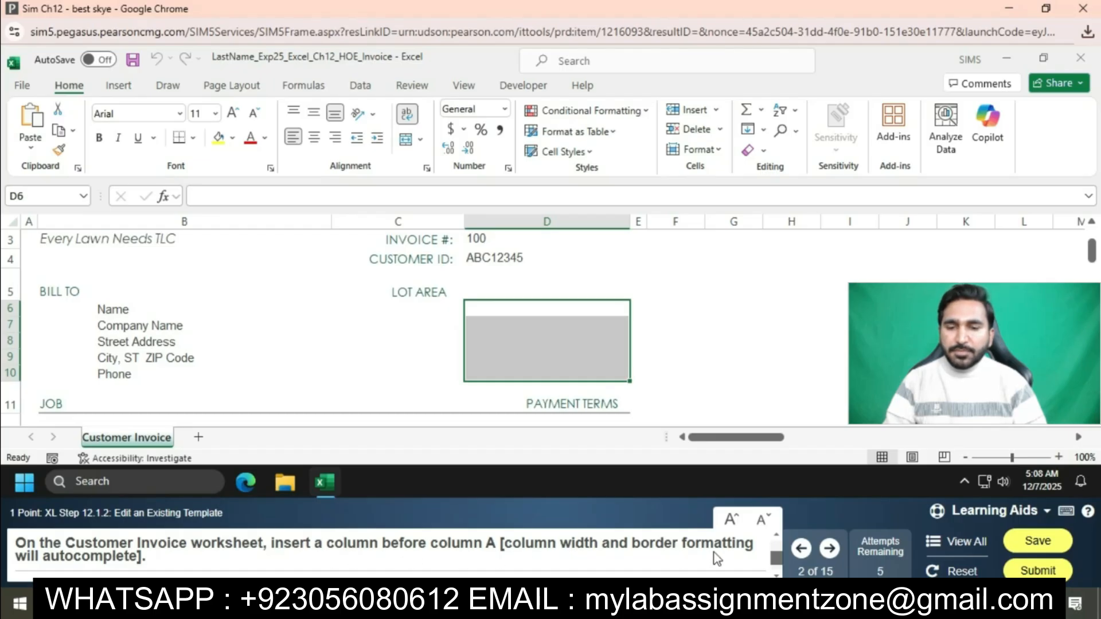
Insert a new column before column A on the Customer Invoice worksheet
{"action": "left_click", "coordinate": [29, 222]}
{"action": "right_click", "coordinate": [30, 223]}
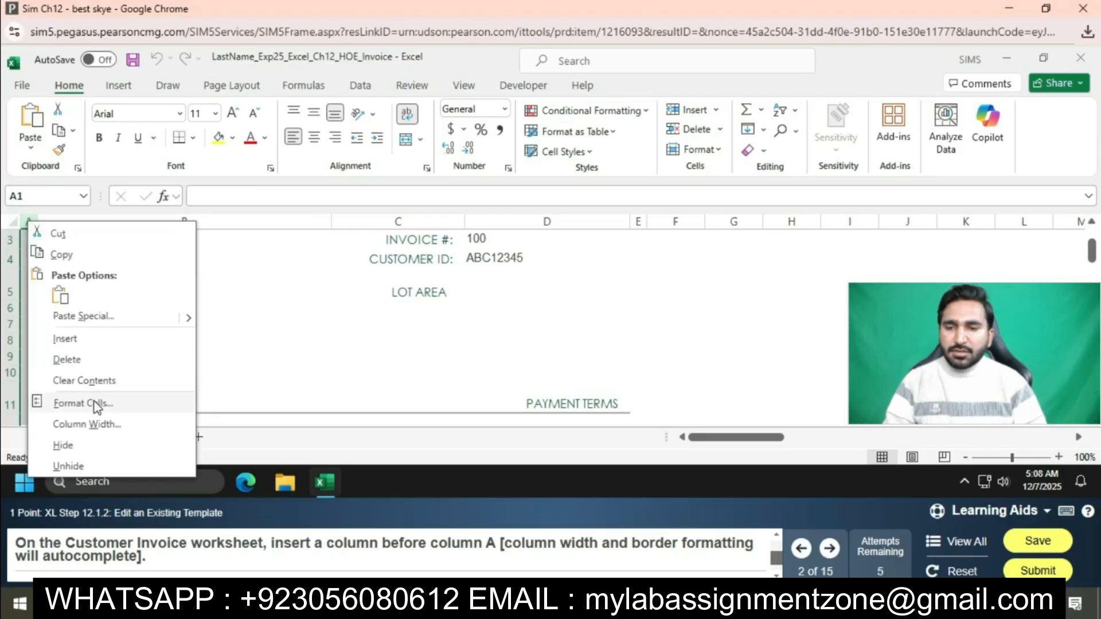
{"action": "left_click", "coordinate": [70, 338]}
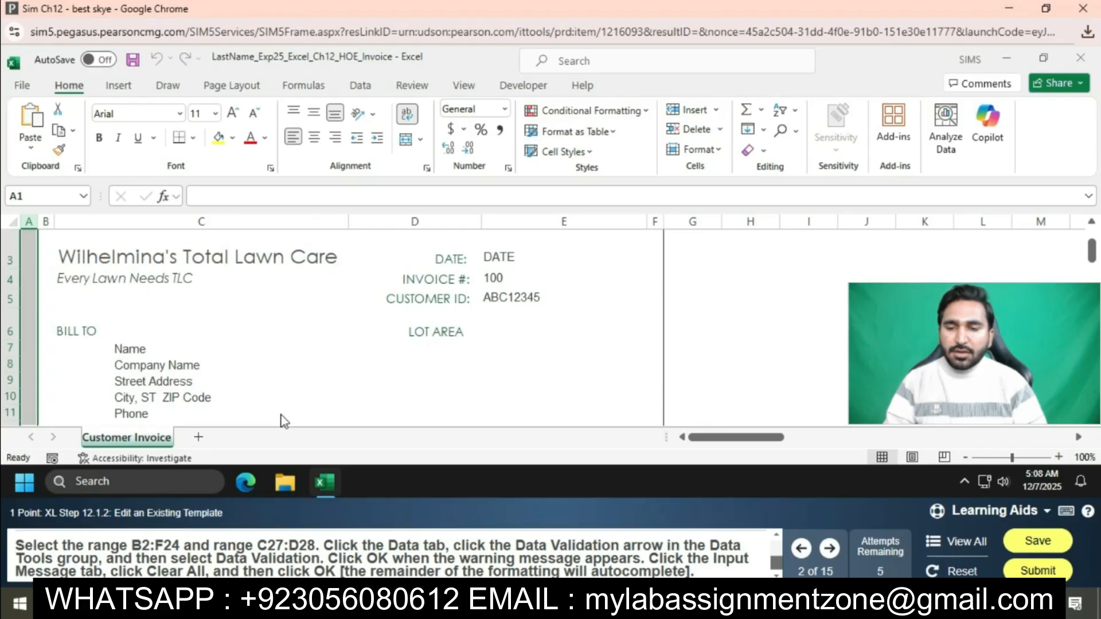
Clear all data validation settings and input messages from the ranges B2:F24 and C27:D28, erasing the current mixed validation settings
{"action": "left_click", "coordinate": [319, 383]}
{"action": "scroll", "coordinate": [335, 374], "scroll_direction": "up", "scroll_amount": 1}
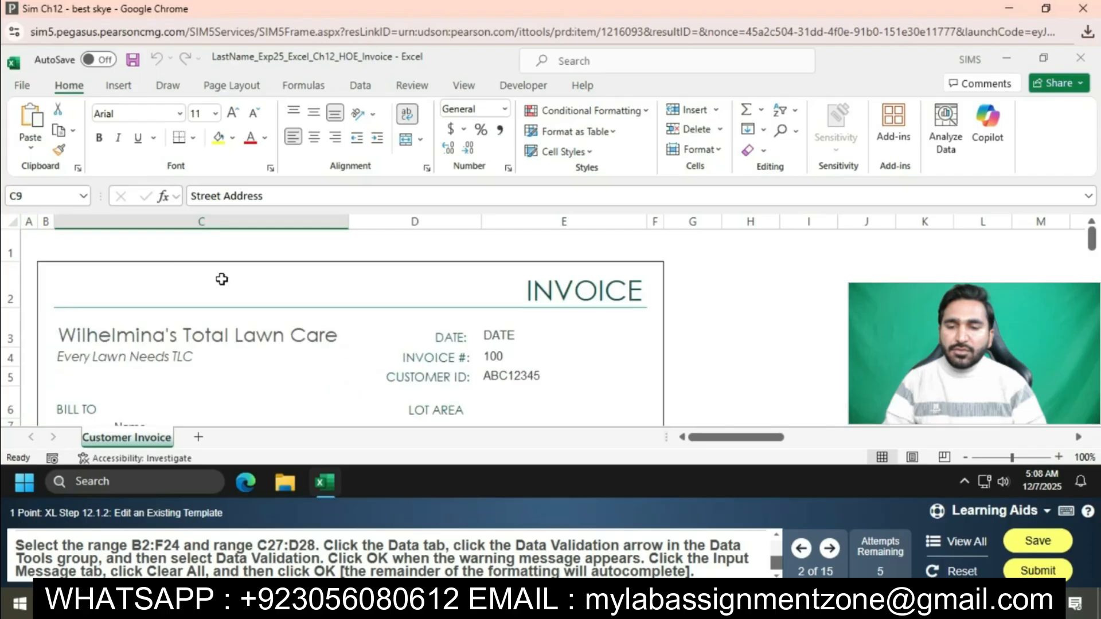
{"action": "left_click_drag", "start_coordinate": [51, 275], "coordinate": [657, 284]}
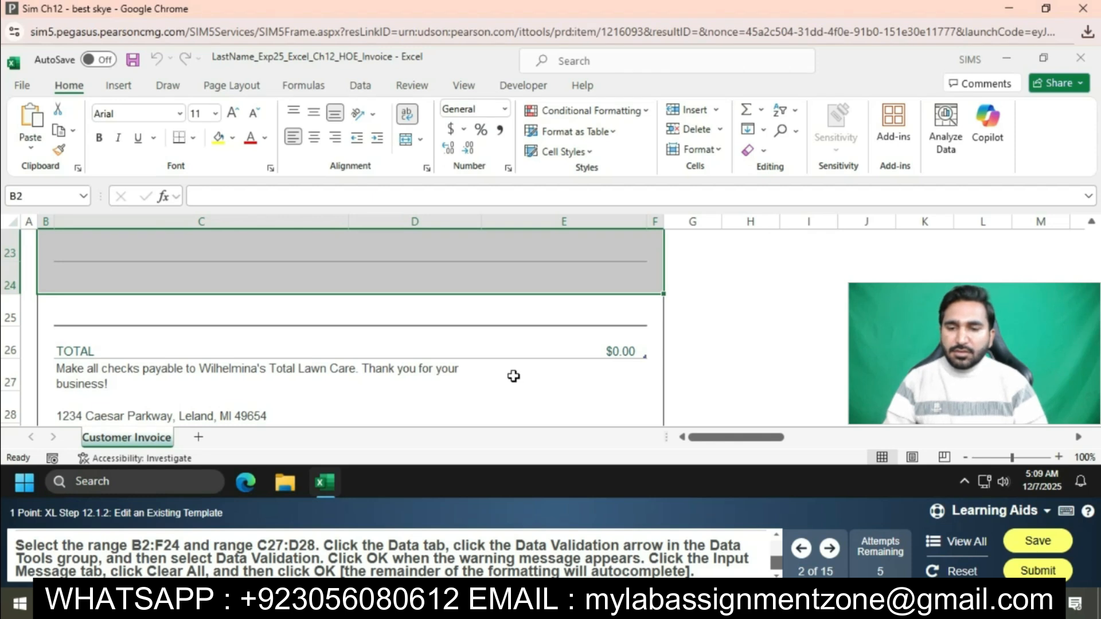
{"action": "left_click", "coordinate": [75, 370], "text": "ctrl"}
{"action": "mouse_move", "coordinate": [75, 369]}
{"action": "left_mouse_down"}
{"action": "mouse_move", "coordinate": [381, 386]}
{"action": "mouse_move", "coordinate": [585, 375]}
{"action": "mouse_move", "coordinate": [470, 377]}
{"action": "mouse_move", "coordinate": [471, 393]}
{"action": "left_mouse_up"}
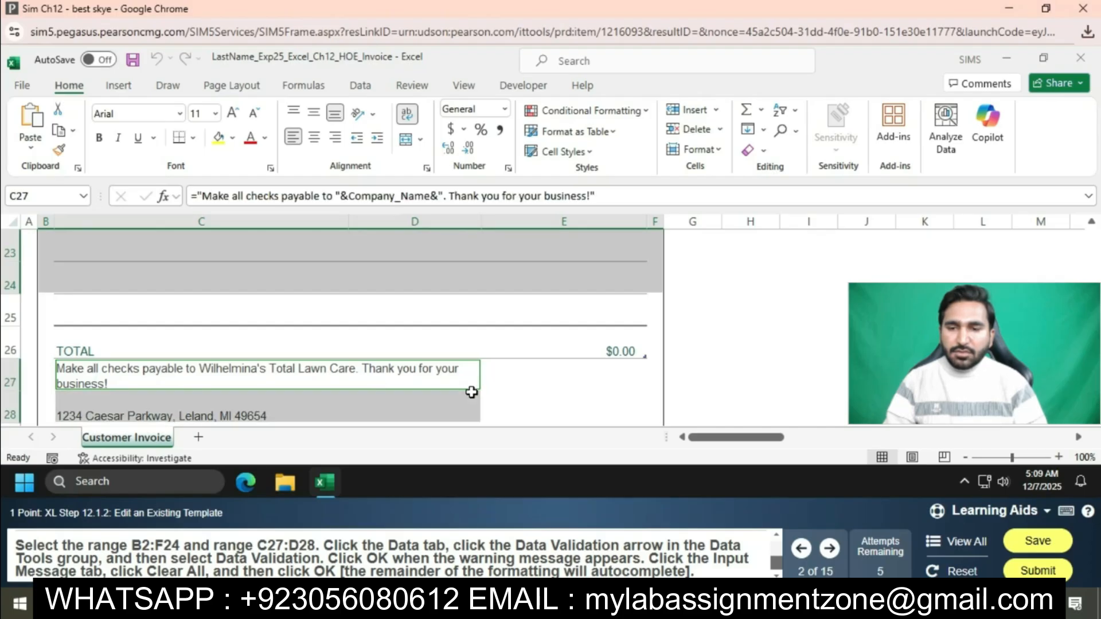
{"action": "left_click", "coordinate": [353, 77]}
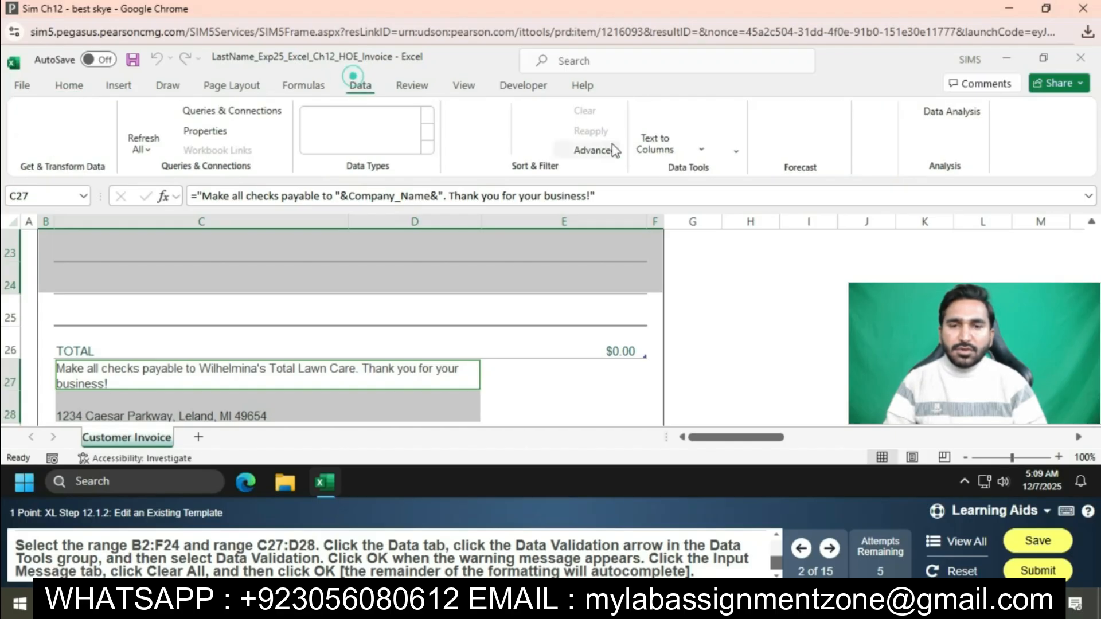
{"action": "left_click", "coordinate": [701, 151]}
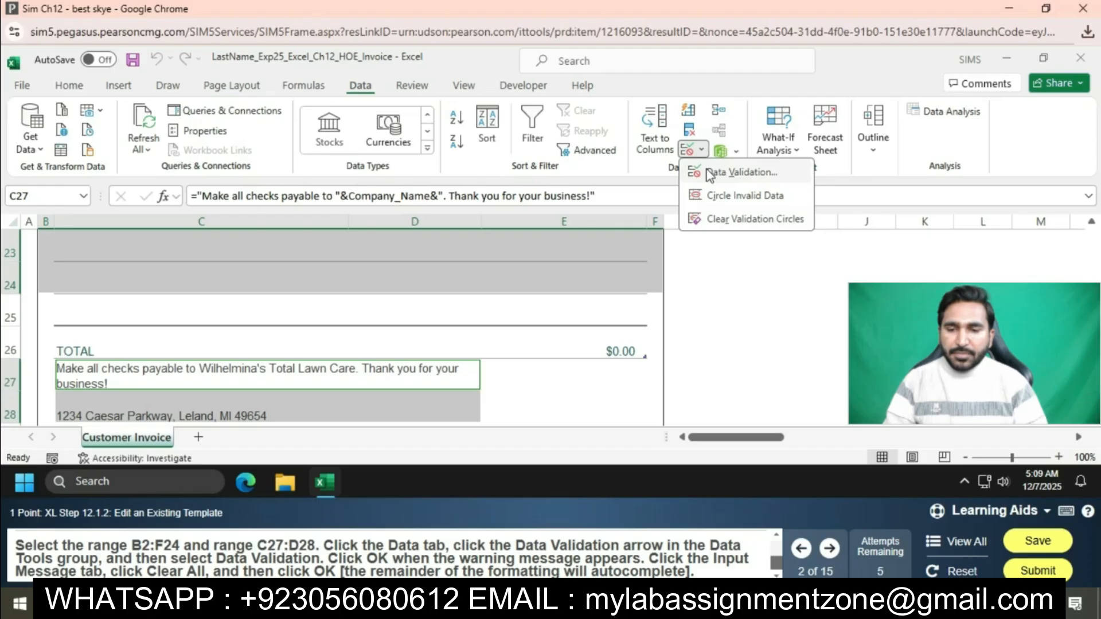
{"action": "left_click", "coordinate": [707, 171]}
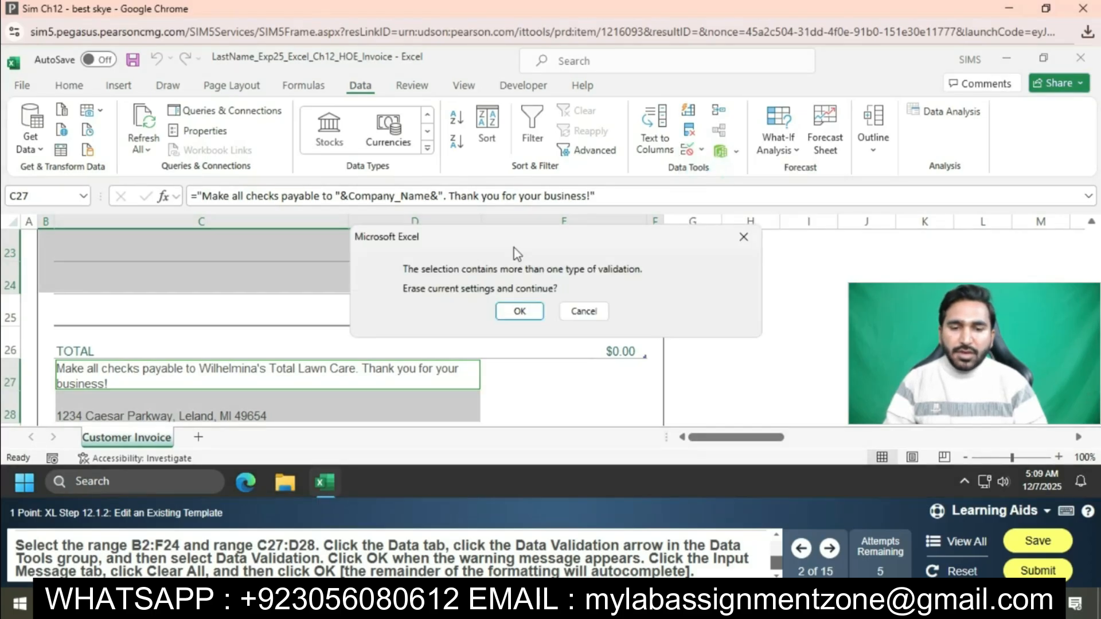
{"action": "left_click", "coordinate": [522, 311]}
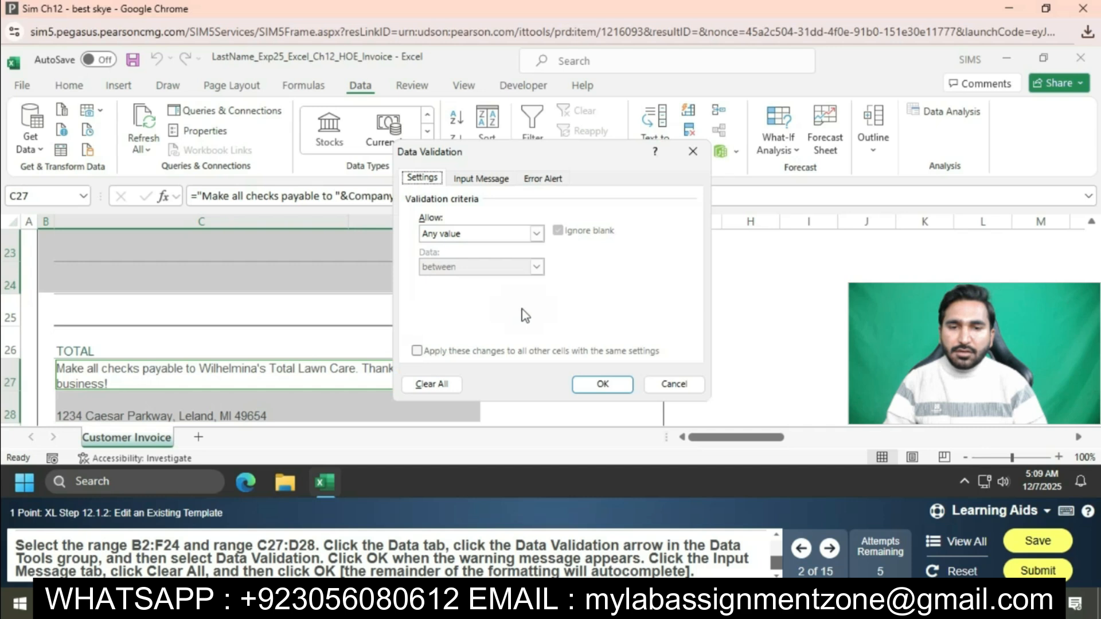
{"action": "left_click", "coordinate": [490, 180]}
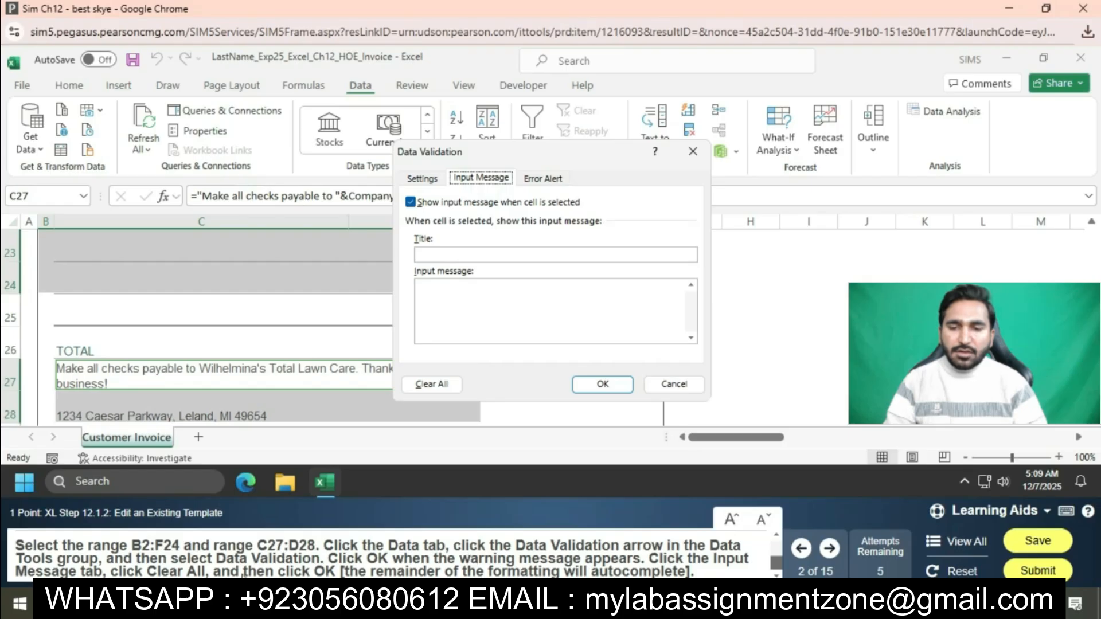
{"action": "left_click", "coordinate": [431, 384]}
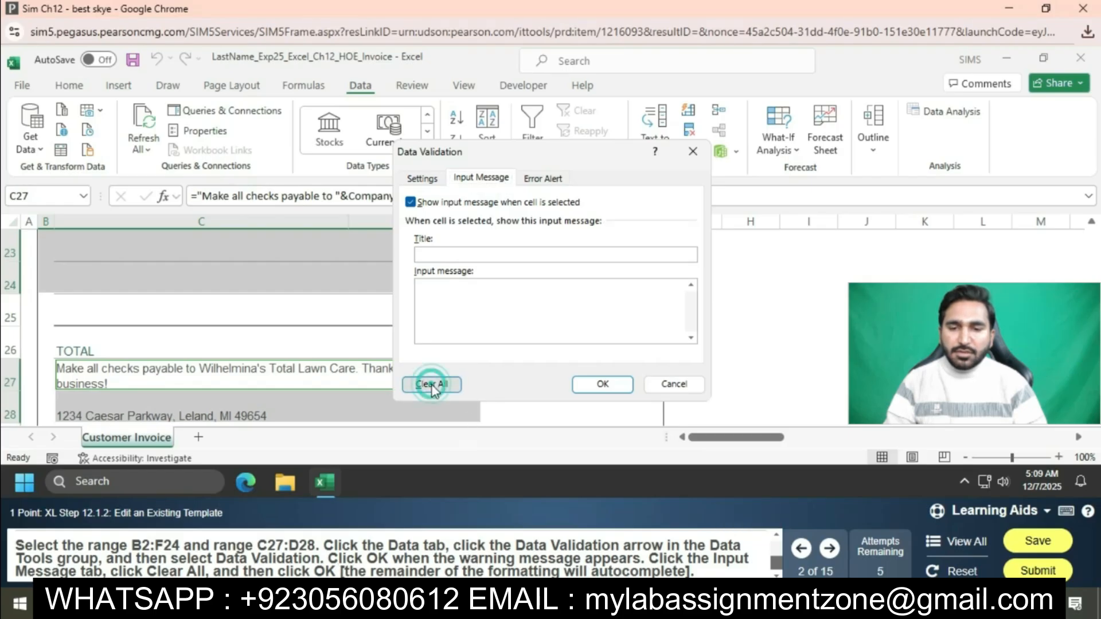
{"action": "left_click", "coordinate": [600, 388]}
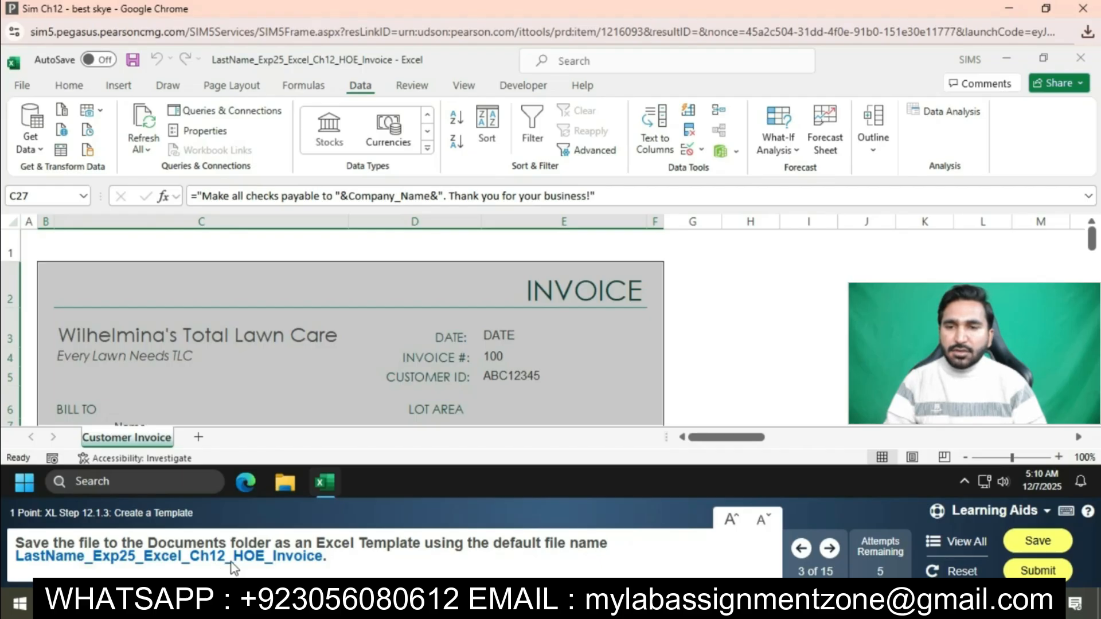
Save the workbook to the Documents folder as an Excel Template named LastName_Exp25_Excel_Ch12_HOE_Invoice
{"action": "left_click", "coordinate": [20, 86]}
{"action": "left_click", "coordinate": [63, 308]}
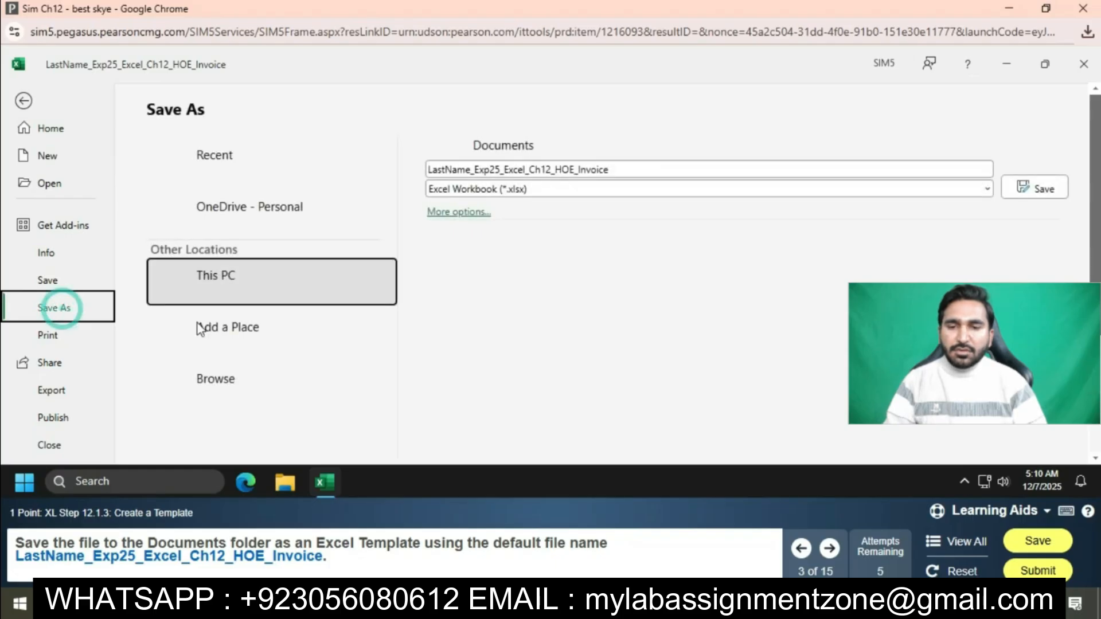
{"action": "left_click", "coordinate": [250, 386]}
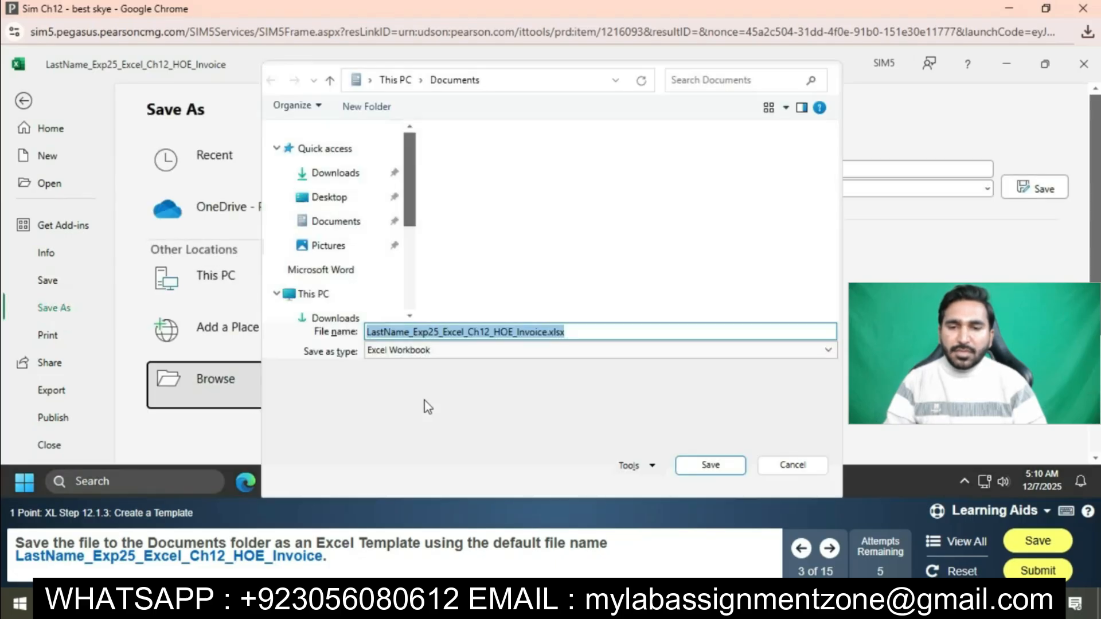
{"action": "left_click", "coordinate": [830, 352]}
{"action": "left_click", "coordinate": [830, 420]}
{"action": "left_click", "coordinate": [830, 421]}
{"action": "left_click", "coordinate": [829, 421]}
{"action": "left_click", "coordinate": [746, 395]}
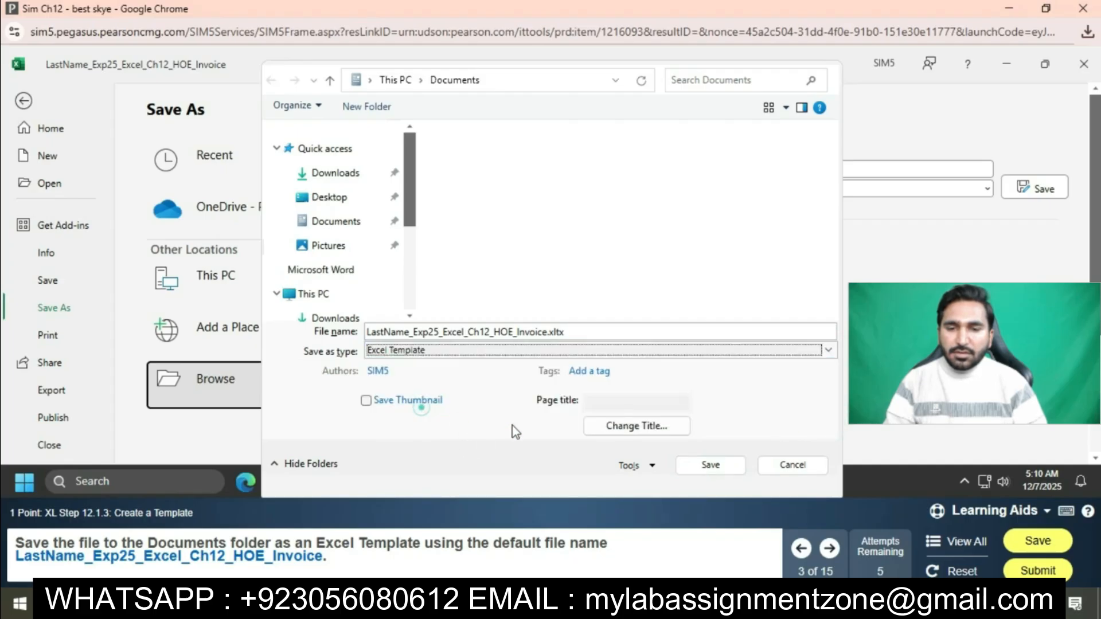
{"action": "left_click", "coordinate": [706, 473]}
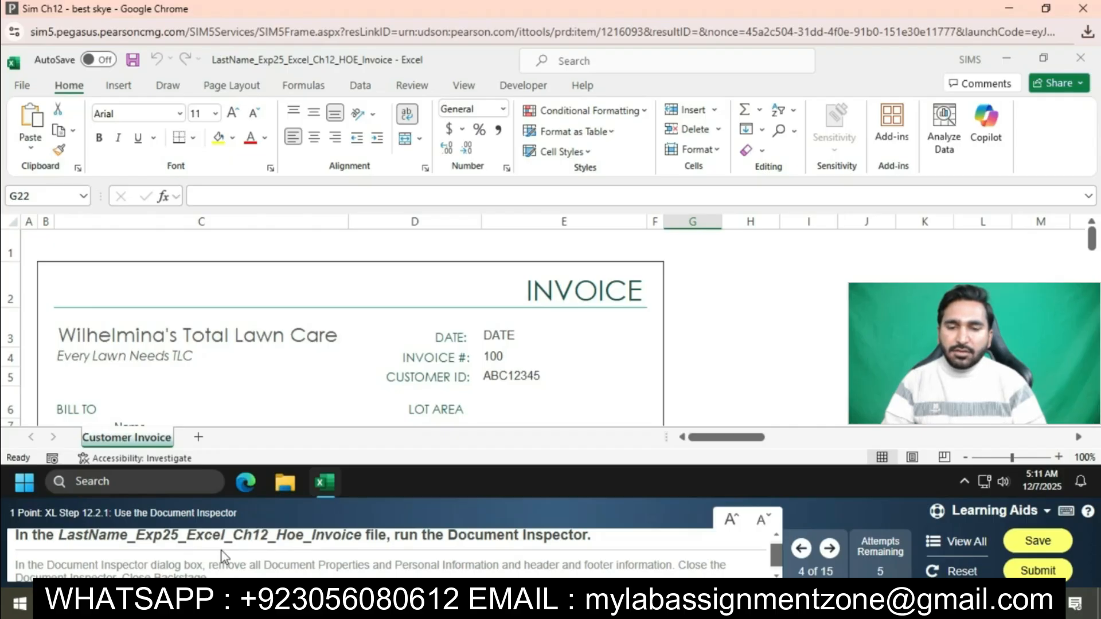
Run the Document Inspector on the invoice workbook with the default content types selected
{"action": "left_click", "coordinate": [23, 86]}
{"action": "left_click", "coordinate": [59, 250]}
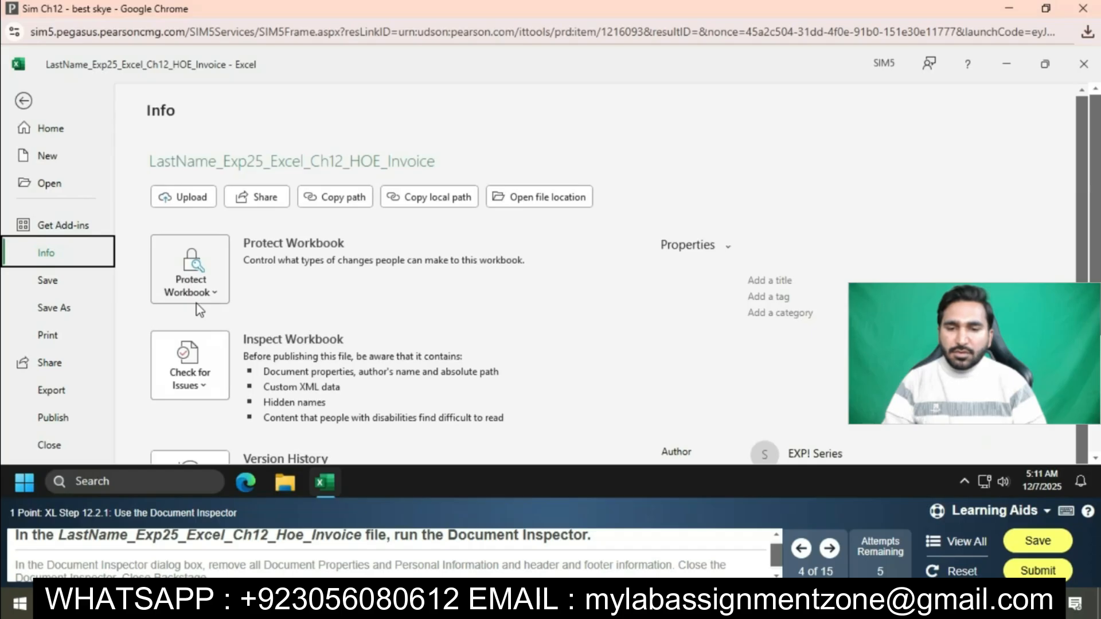
{"action": "left_click", "coordinate": [208, 374]}
{"action": "left_click", "coordinate": [250, 218]}
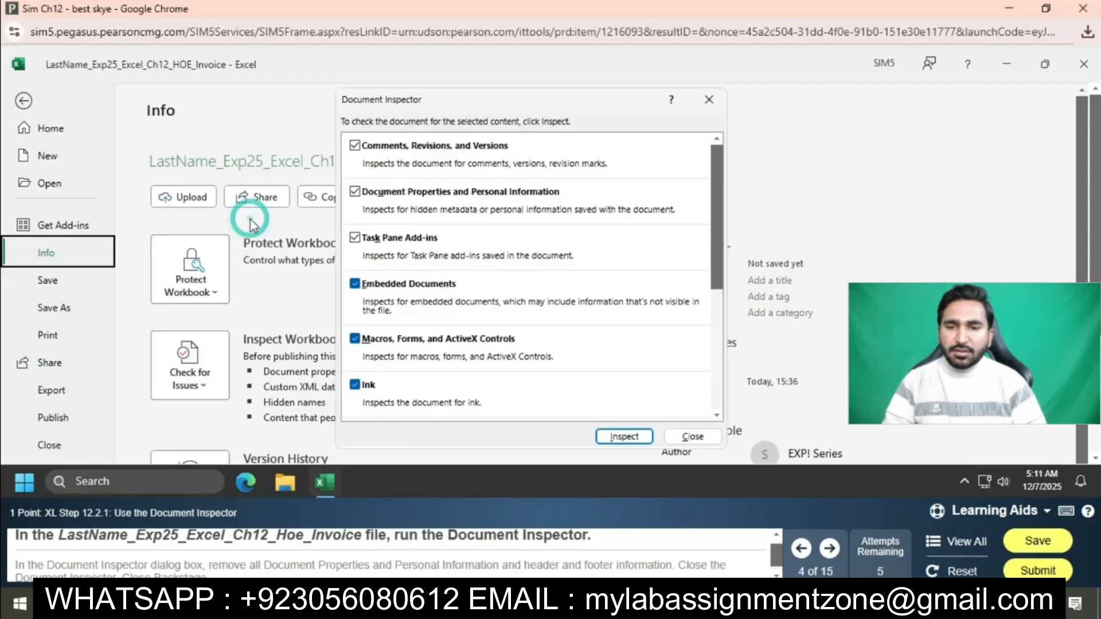
{"action": "left_click", "coordinate": [623, 437]}
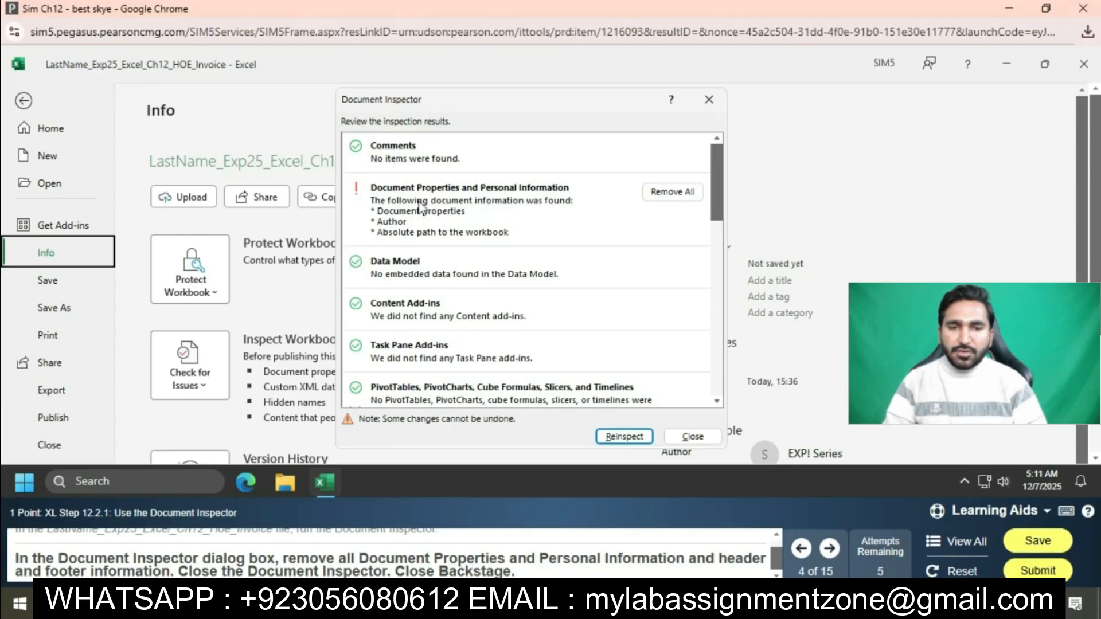
Remove all Document Properties and Personal Information and all Headers and Footers, closing the Document Inspector and returning to the worksheet
{"action": "left_click", "coordinate": [667, 194]}
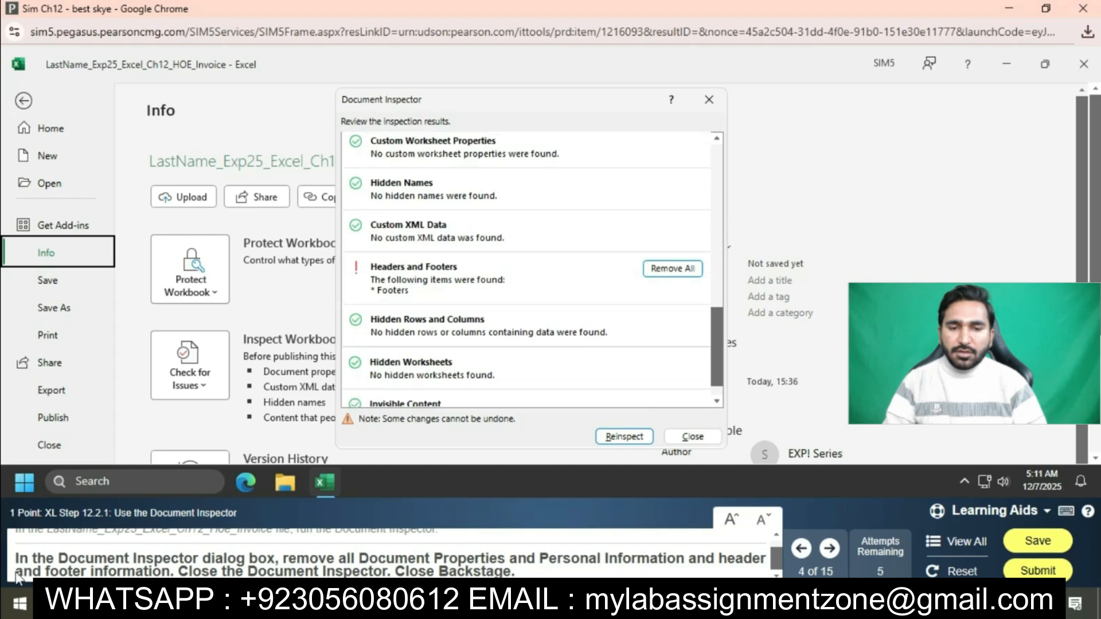
{"action": "left_click", "coordinate": [666, 240]}
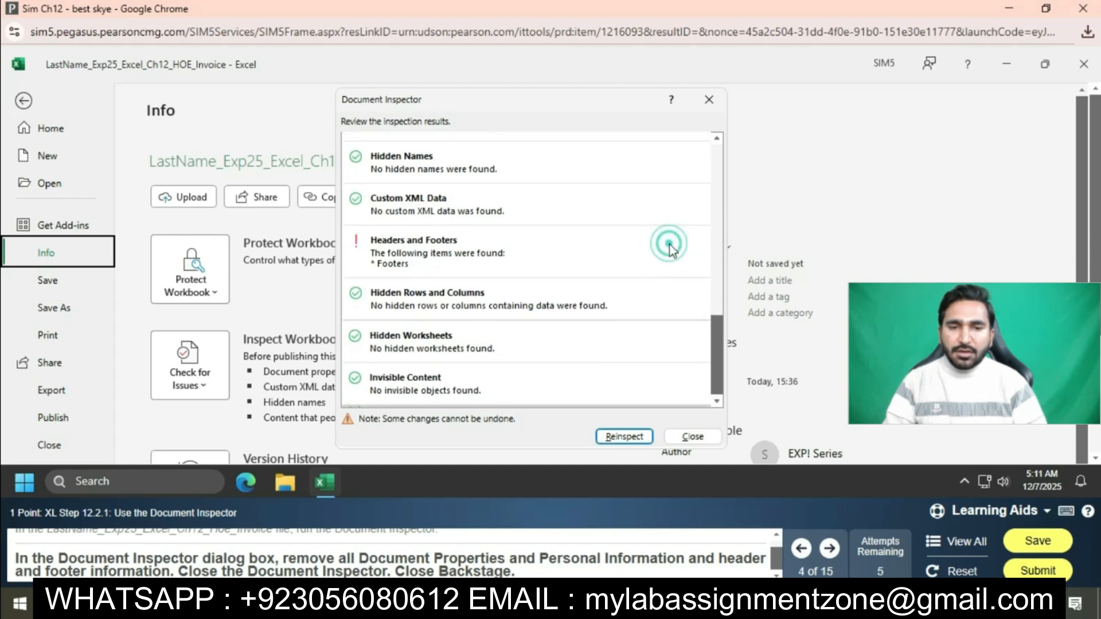
{"action": "left_click", "coordinate": [693, 436]}
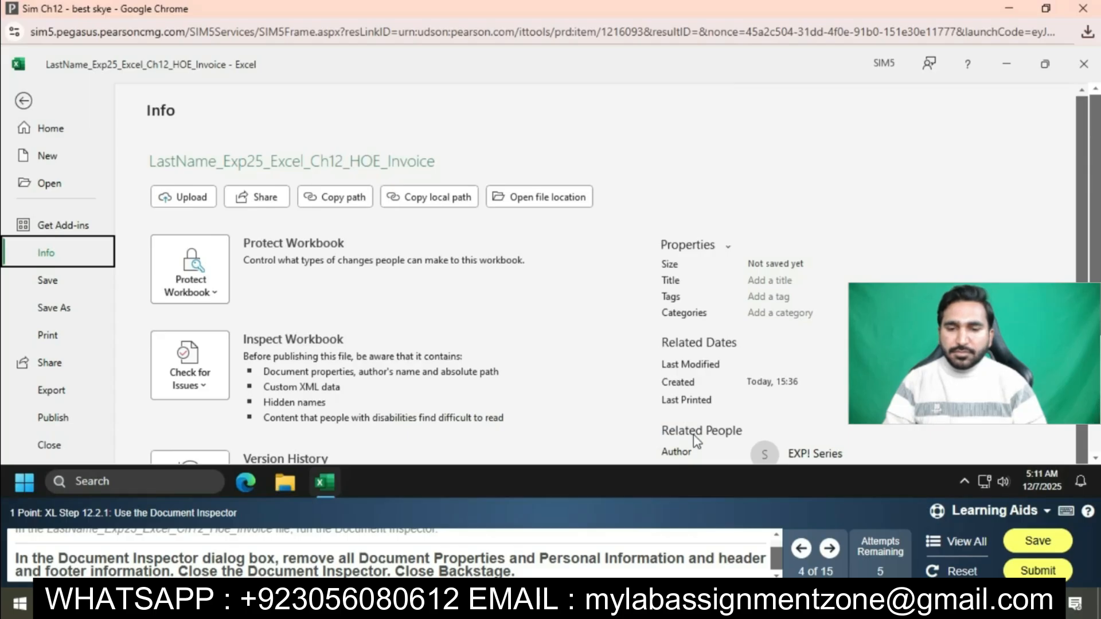
{"action": "left_click", "coordinate": [23, 101]}
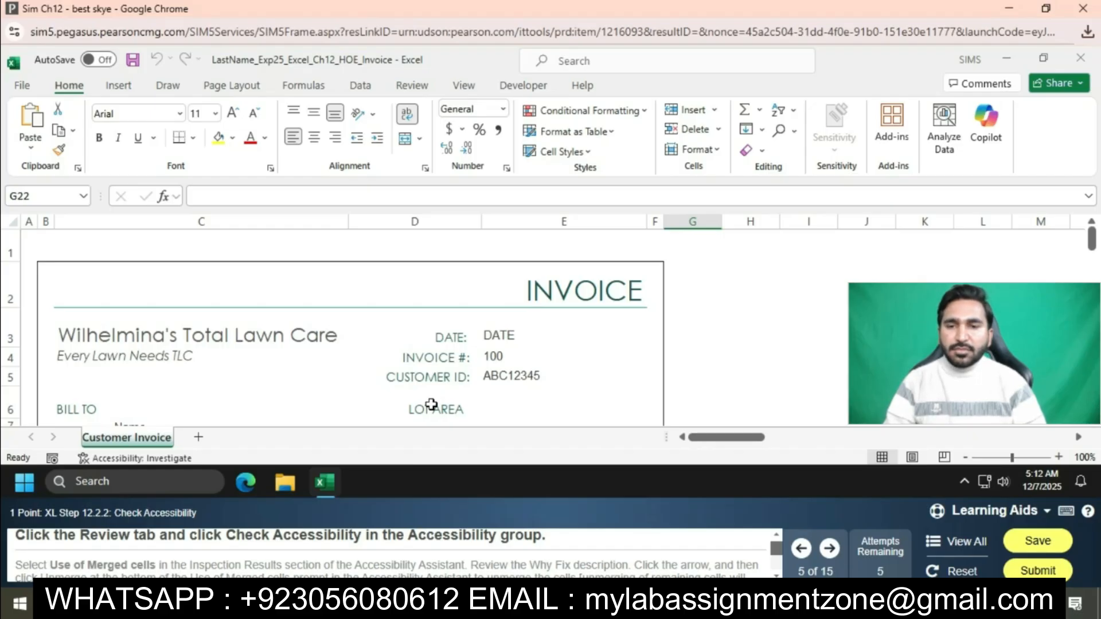
Run the accessibility check on the invoice workbook
{"action": "mouse_move", "coordinate": [33, 552]}
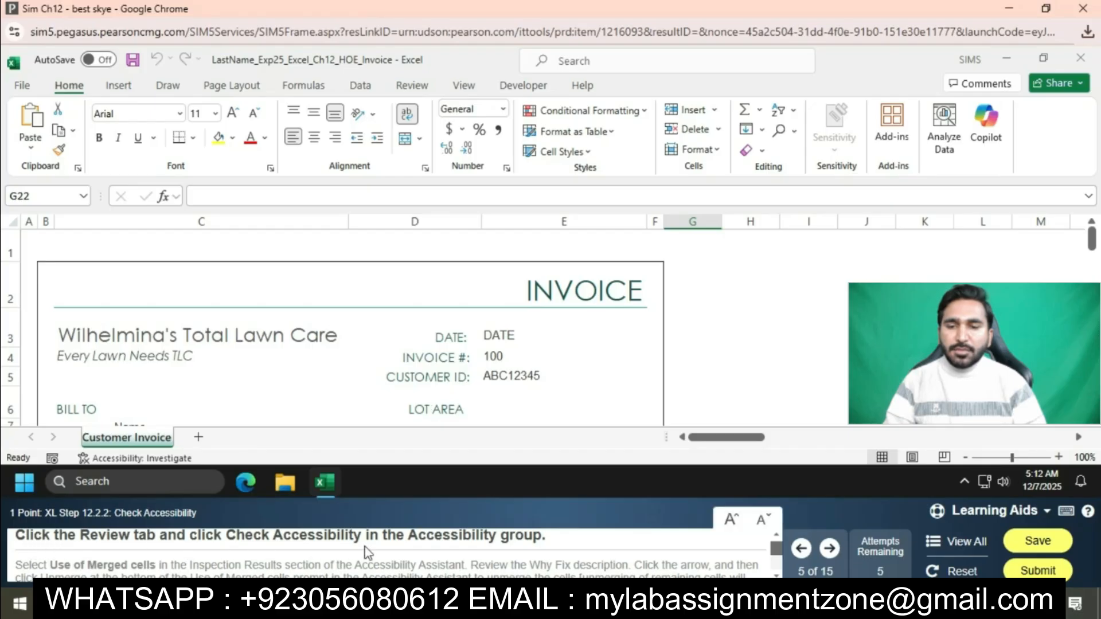
{"action": "left_click", "coordinate": [515, 87]}
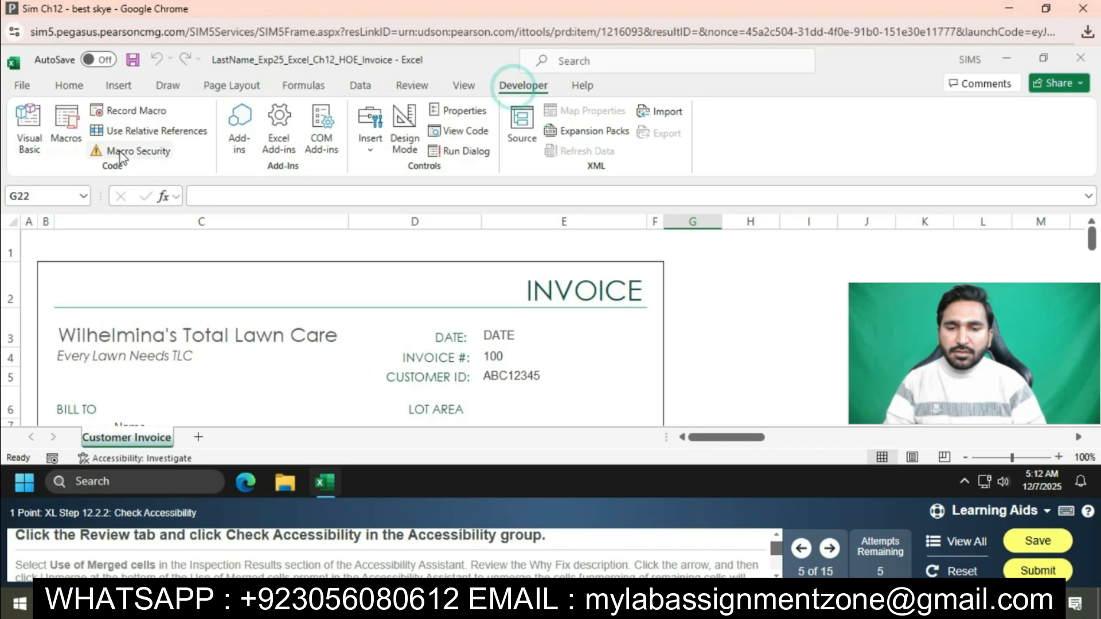
{"action": "left_click", "coordinate": [412, 88]}
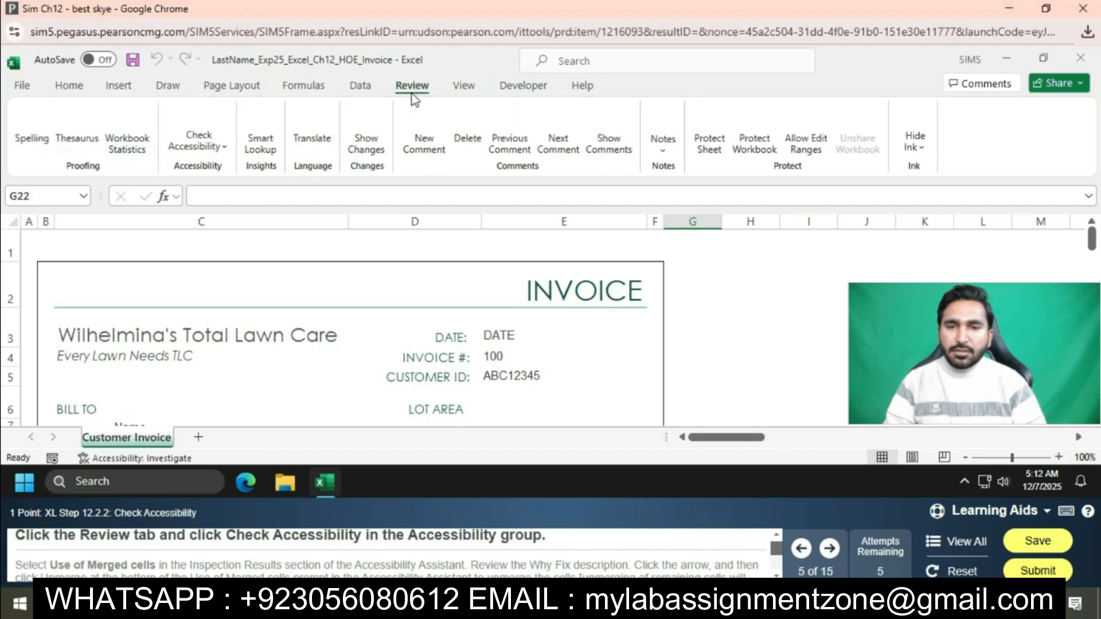
{"action": "left_click", "coordinate": [227, 150]}
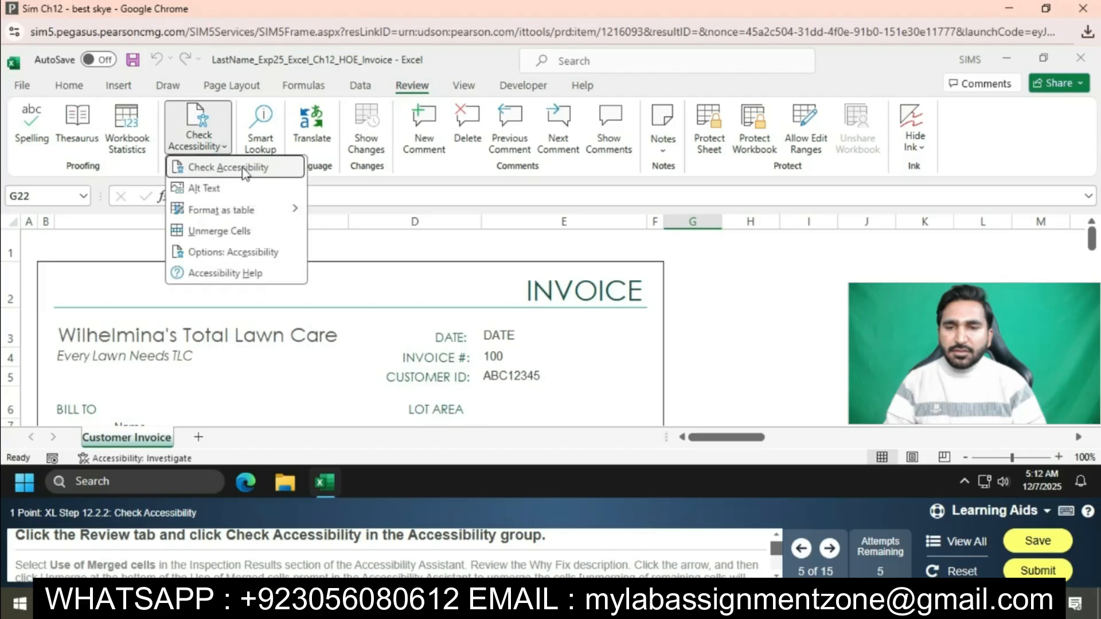
{"action": "left_click", "coordinate": [244, 170]}
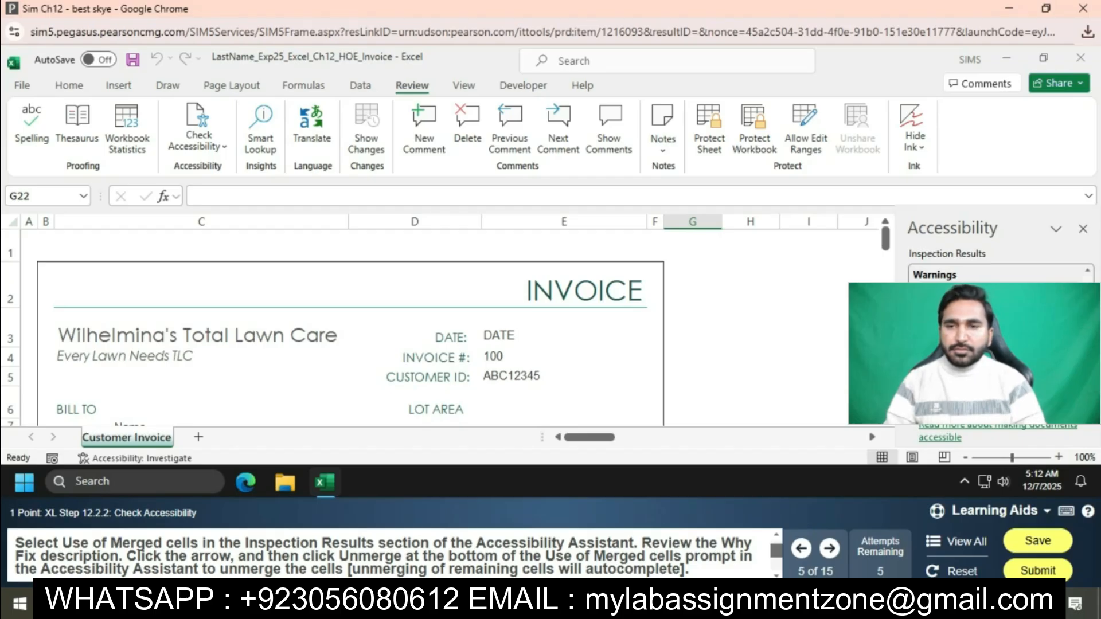
Unmerge C27:D27 through the Use Of Merged Cells warning's recommended action and close the Accessibility pane
{"action": "left_click", "coordinate": [919, 294]}
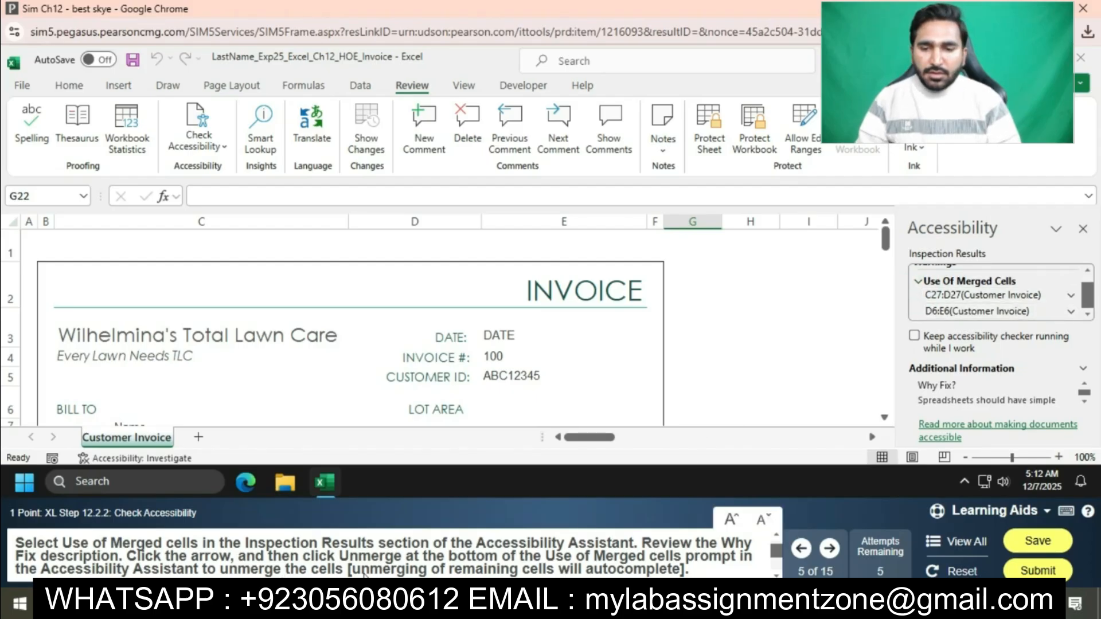
{"action": "left_click", "coordinate": [1071, 296]}
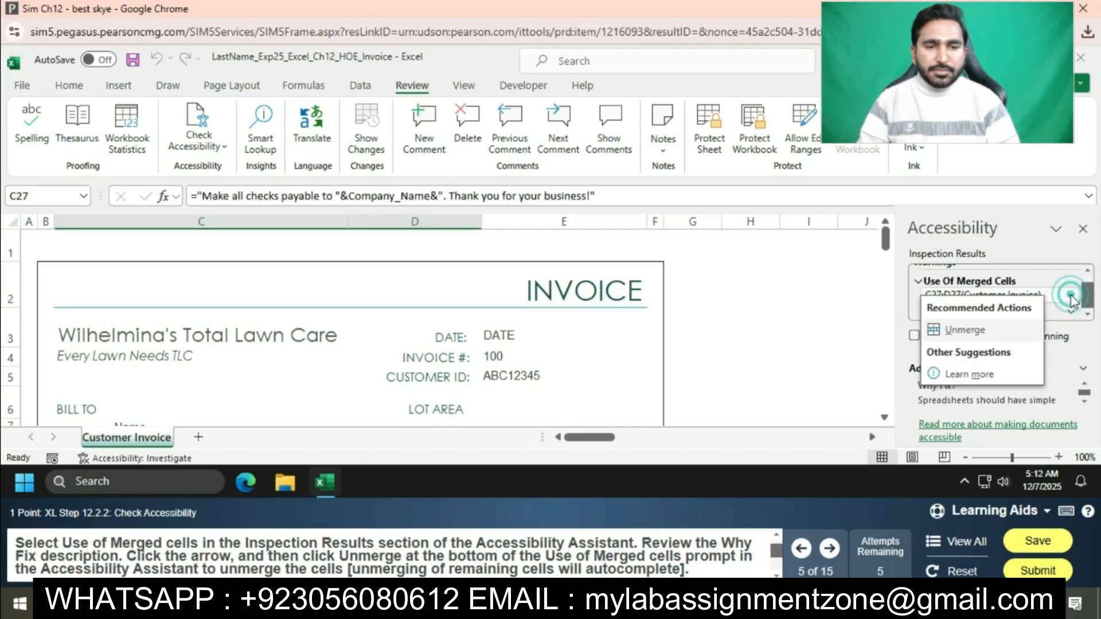
{"action": "left_click", "coordinate": [1003, 329]}
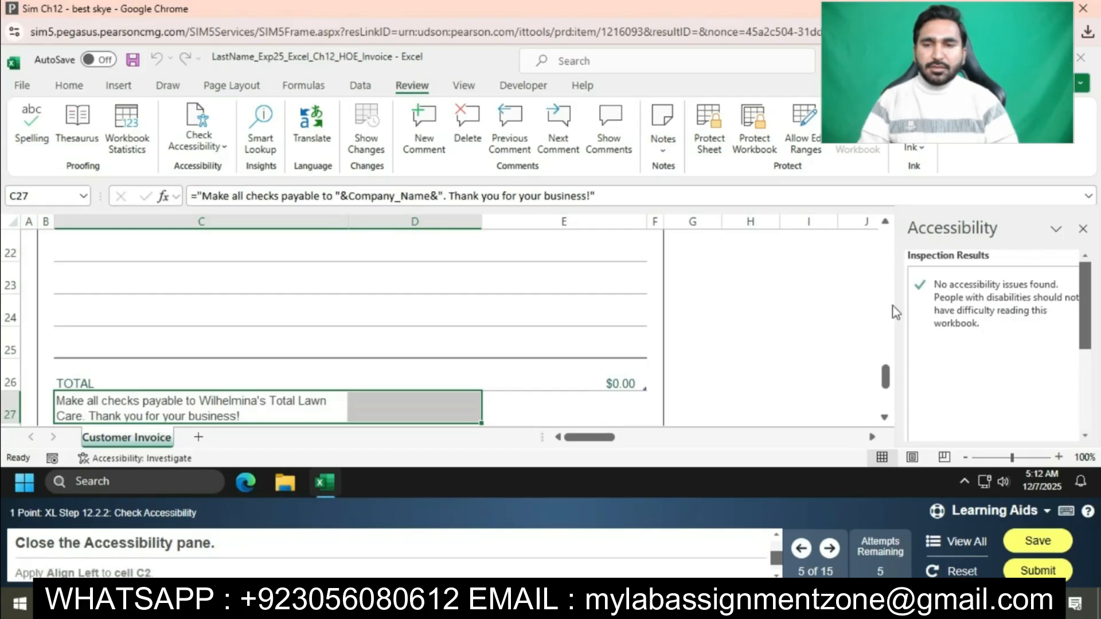
{"action": "left_click", "coordinate": [1083, 229]}
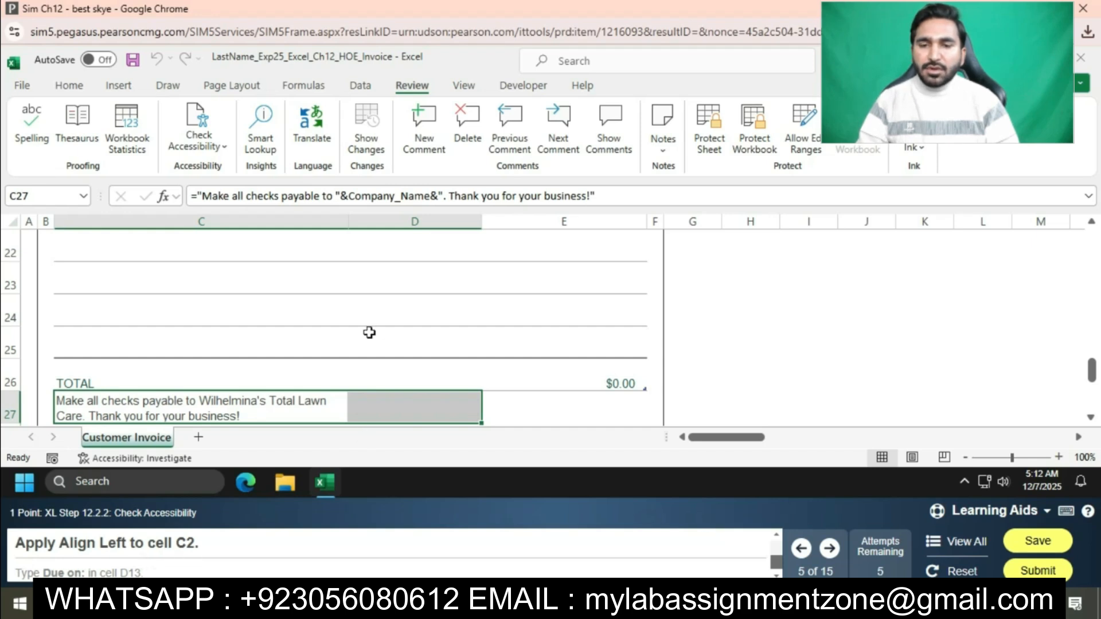
Left-align the INVOICE heading in cell C2
{"action": "scroll", "coordinate": [369, 332], "scroll_direction": "up", "scroll_amount": 7}
{"action": "left_click", "coordinate": [212, 291]}
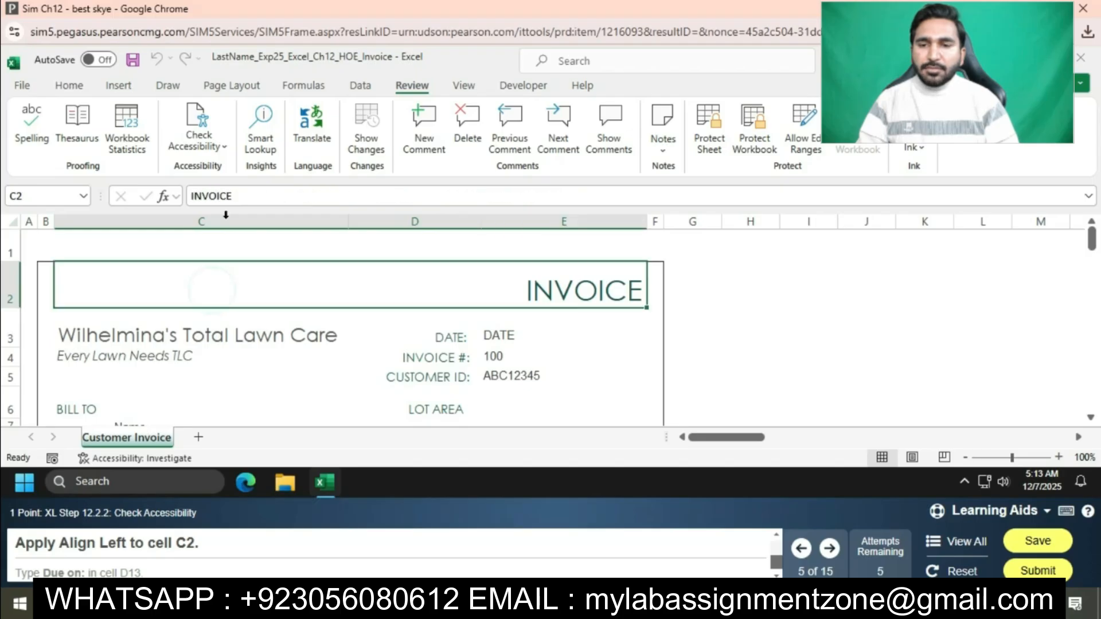
{"action": "left_click", "coordinate": [69, 85]}
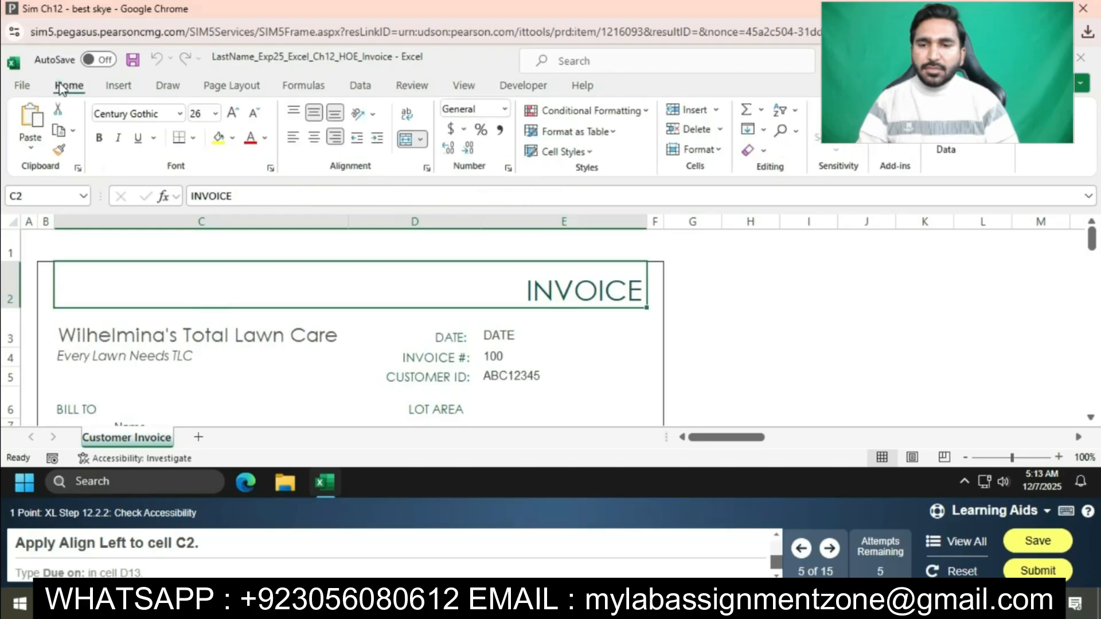
{"action": "left_click", "coordinate": [291, 142]}
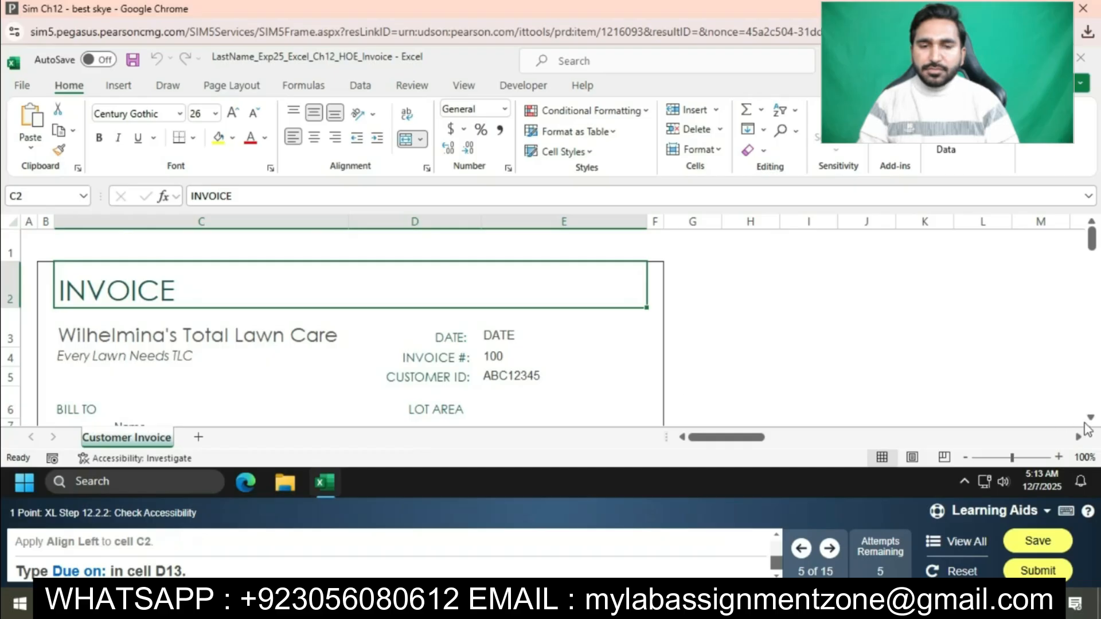
Replace the payment terms text in cell D13 with "Due on:"
{"action": "scroll", "coordinate": [1086, 423], "scroll_direction": "down", "scroll_amount": 1}
{"action": "scroll", "coordinate": [1093, 421], "scroll_direction": "down", "scroll_amount": 1}
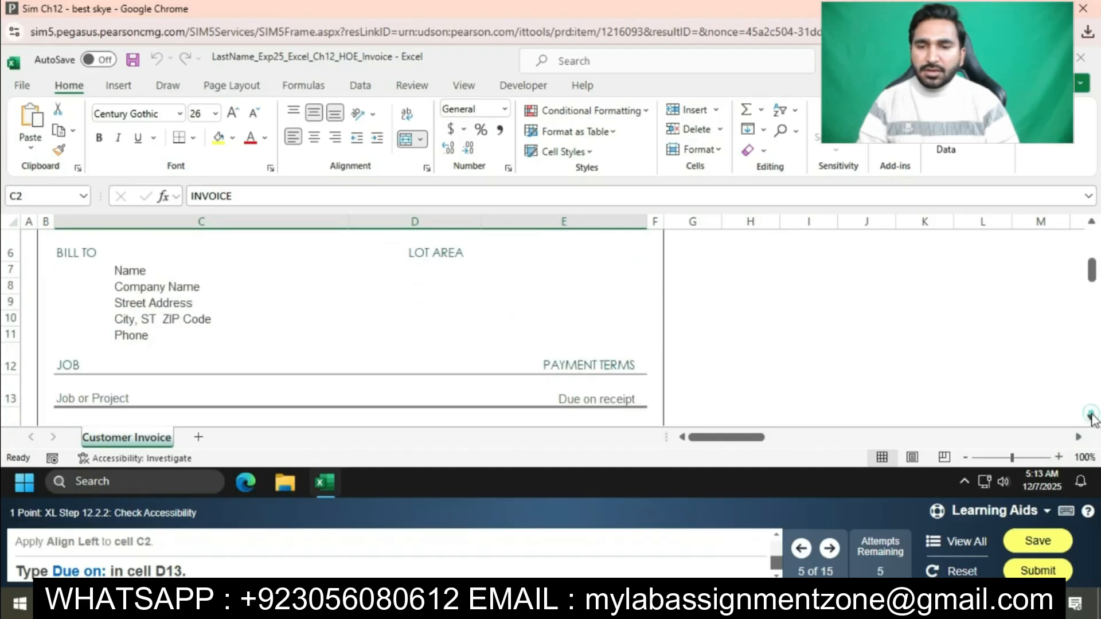
{"action": "left_click", "coordinate": [440, 394]}
{"action": "left_click", "coordinate": [284, 197]}
{"action": "key", "text": "BackSpace"}
{"action": "key", "text": "BackSpace"}
{"action": "key", "text": "BackSpace"}
{"action": "key", "text": "BackSpace"}
{"action": "key", "text": "BackSpace"}
{"action": "key", "text": "BackSpace"}
{"action": "key", "text": "BackSpace"}
{"action": "key", "text": "BackSpace"}
{"action": "key", "text": "BackSpace"}
{"action": "key", "text": "BackSpace"}
{"action": "key", "text": "BackSpace"}
{"action": "key", "text": "BackSpace"}
{"action": "key", "text": "BackSpace"}
{"action": "key", "text": "BackSpace"}
{"action": "type", "text": "Due on:"}
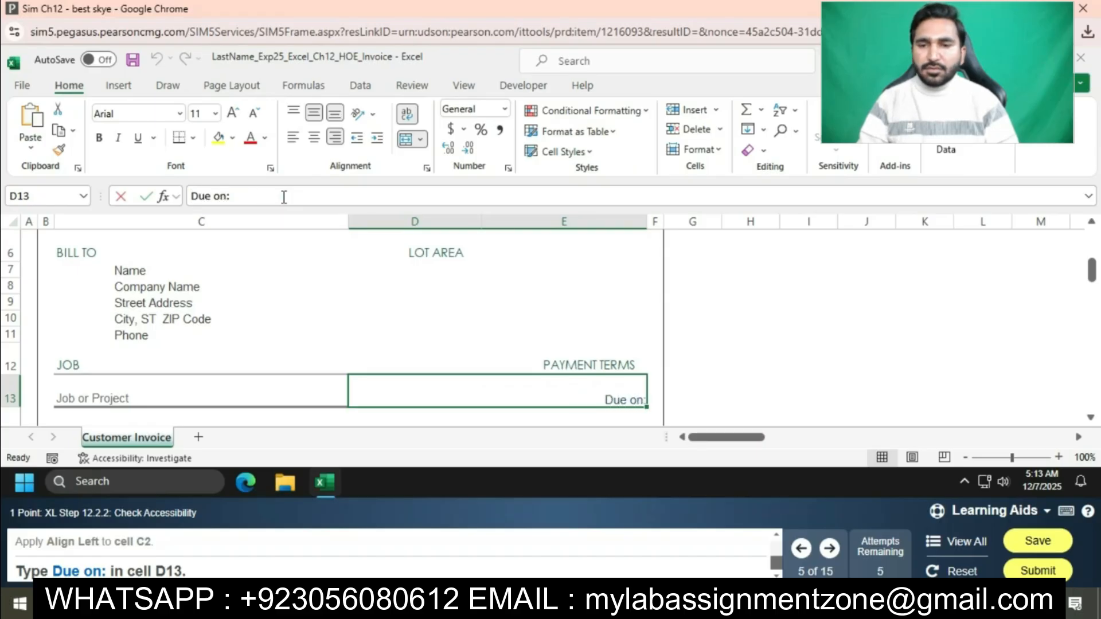
{"action": "key", "text": "Return"}
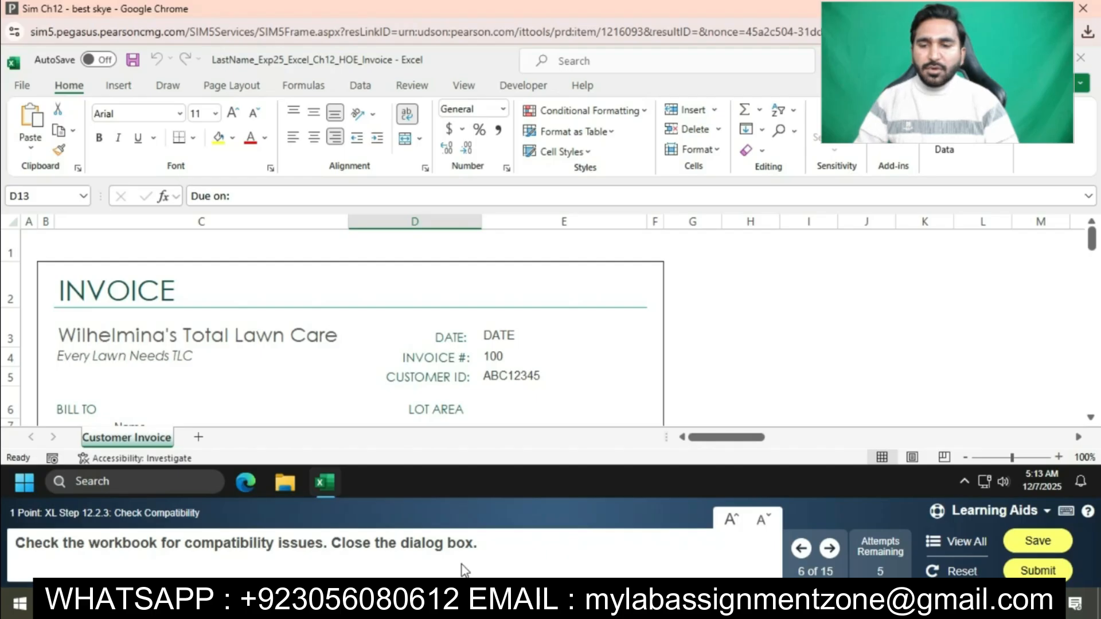
{"action": "left_click", "coordinate": [414, 86]}
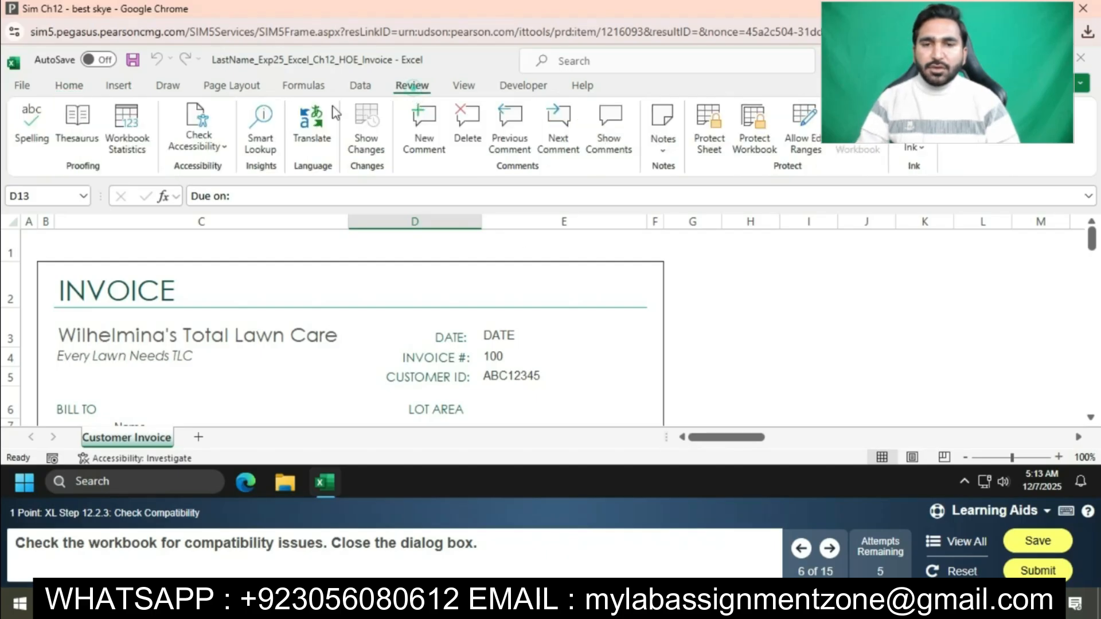
{"action": "left_click", "coordinate": [220, 148]}
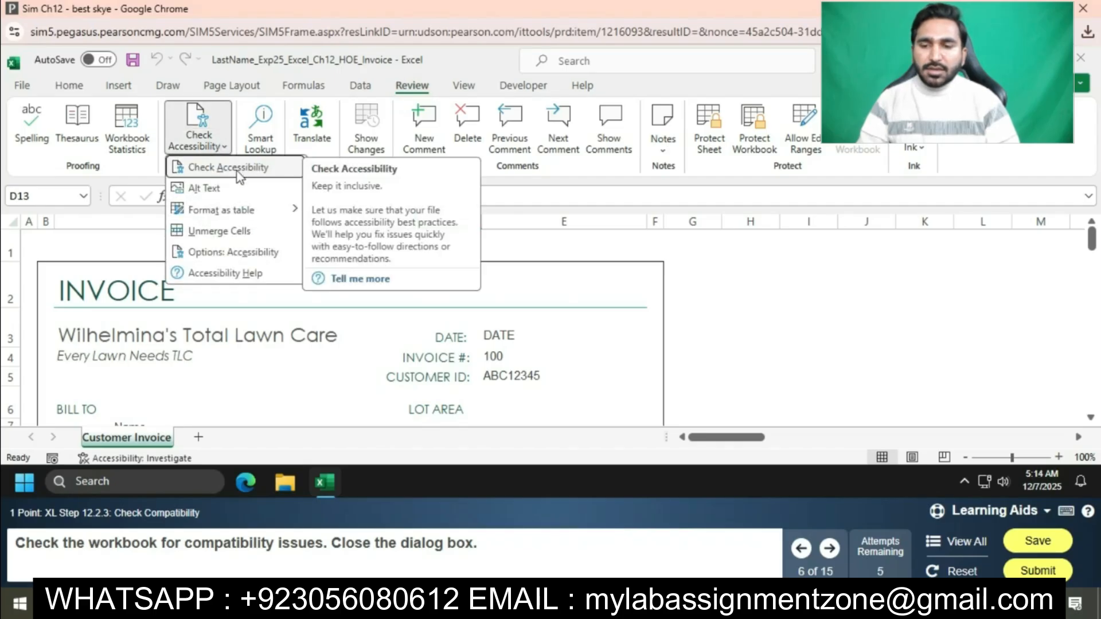
{"action": "left_click", "coordinate": [24, 88]}
{"action": "left_click", "coordinate": [24, 88]}
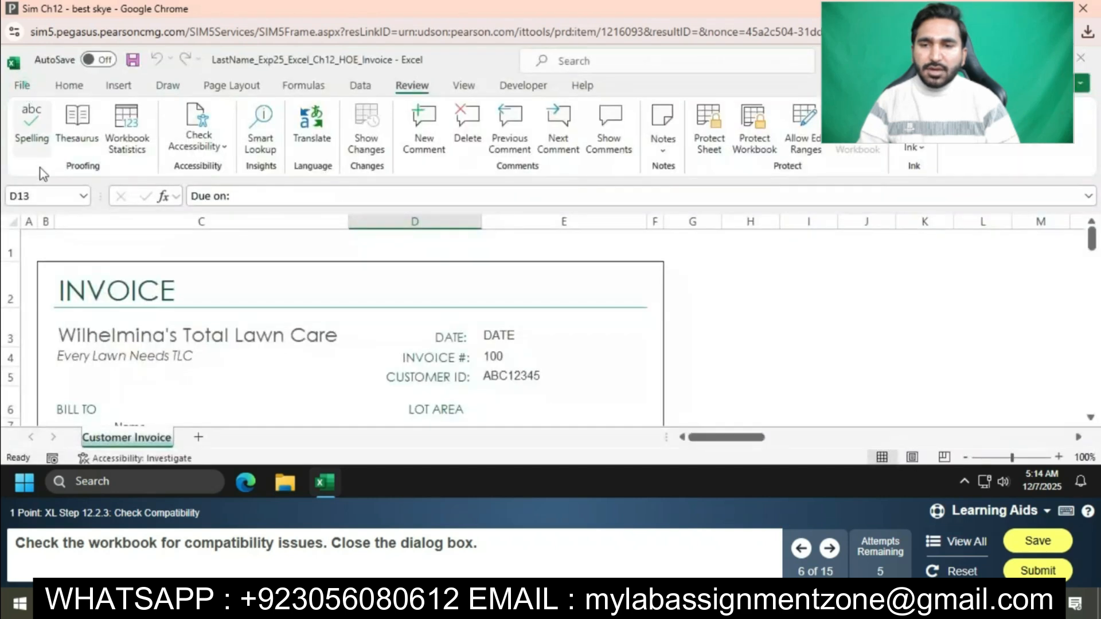
Check the workbook for compatibility issues with earlier Excel versions and close the Compatibility Checker
{"action": "left_click", "coordinate": [26, 89]}
{"action": "left_click", "coordinate": [44, 264]}
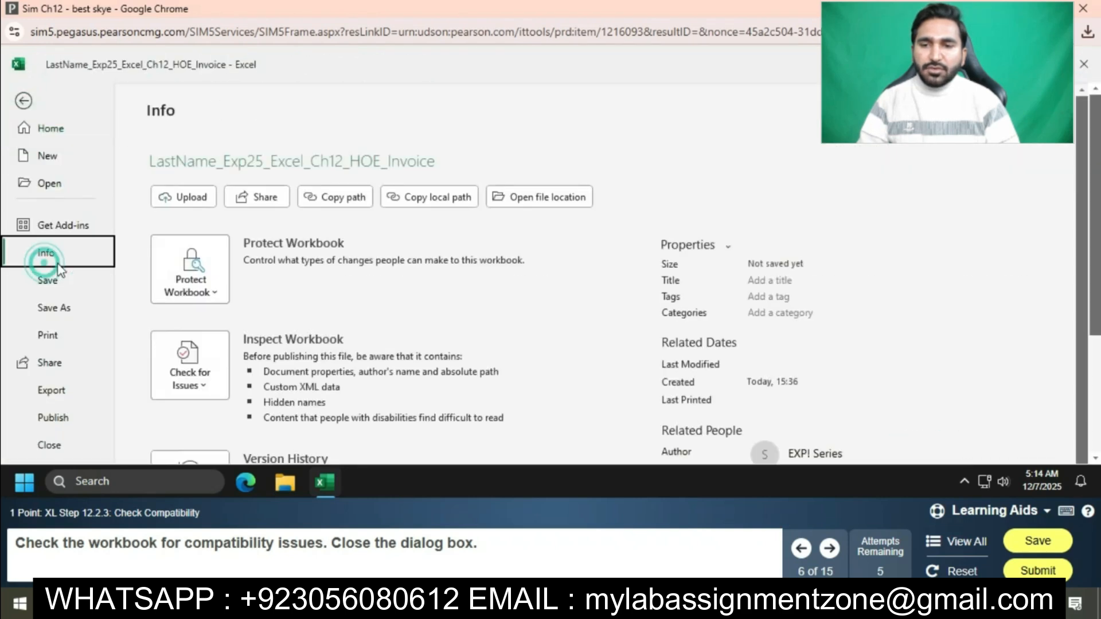
{"action": "left_click", "coordinate": [206, 384]}
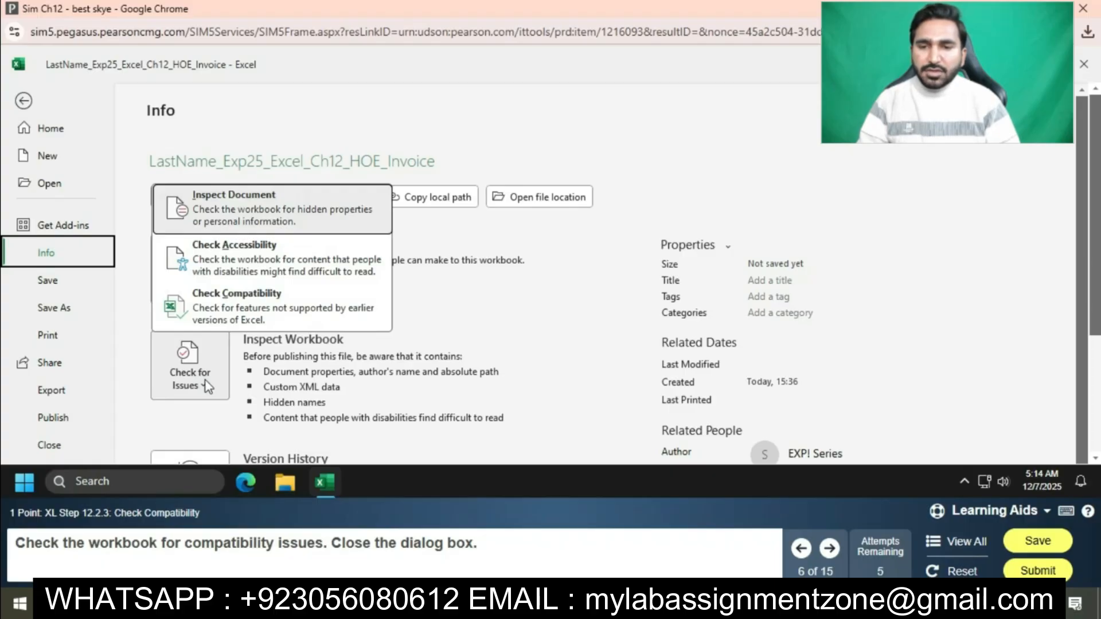
{"action": "left_click", "coordinate": [279, 322]}
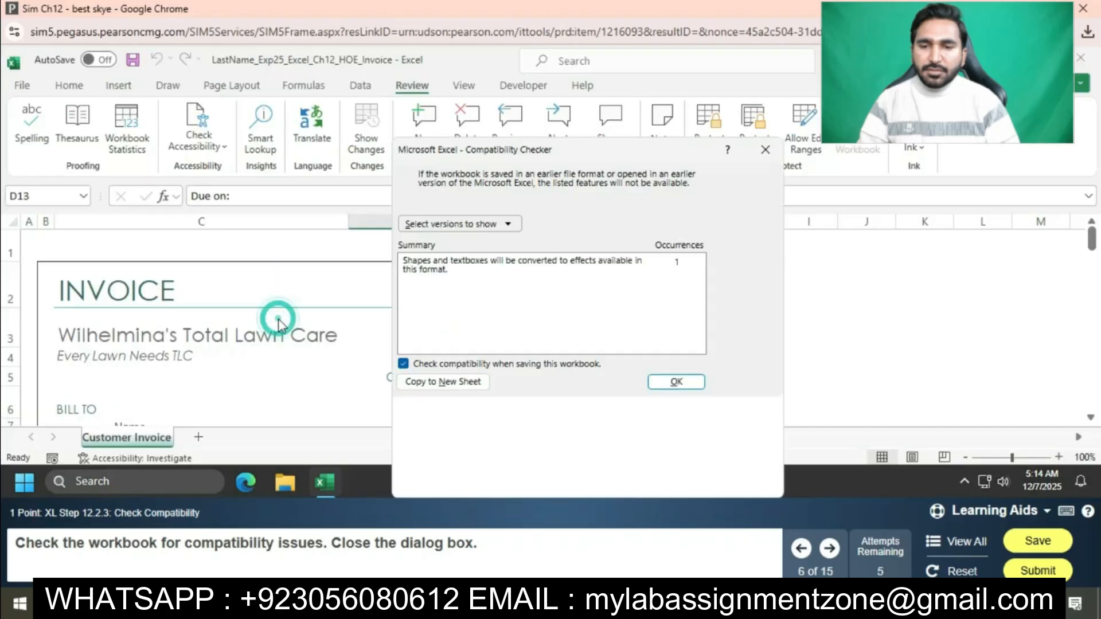
{"action": "left_click", "coordinate": [683, 382]}
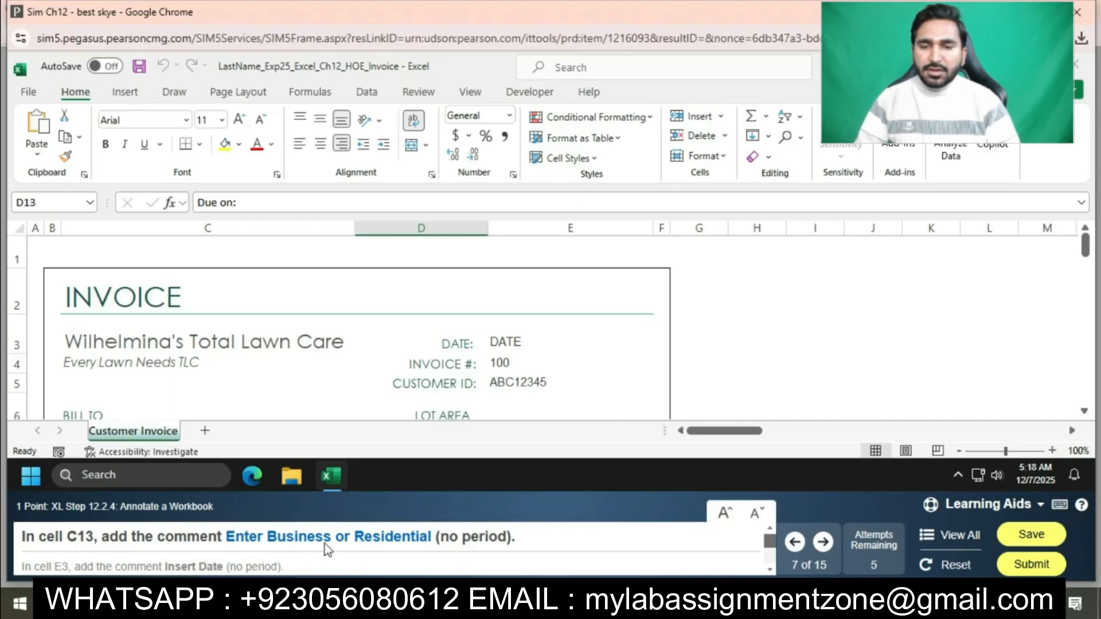
Add the comment "Enter Business or Residential" to cell C13 and post it
{"action": "scroll", "coordinate": [1088, 412], "scroll_direction": "down", "scroll_amount": 3}
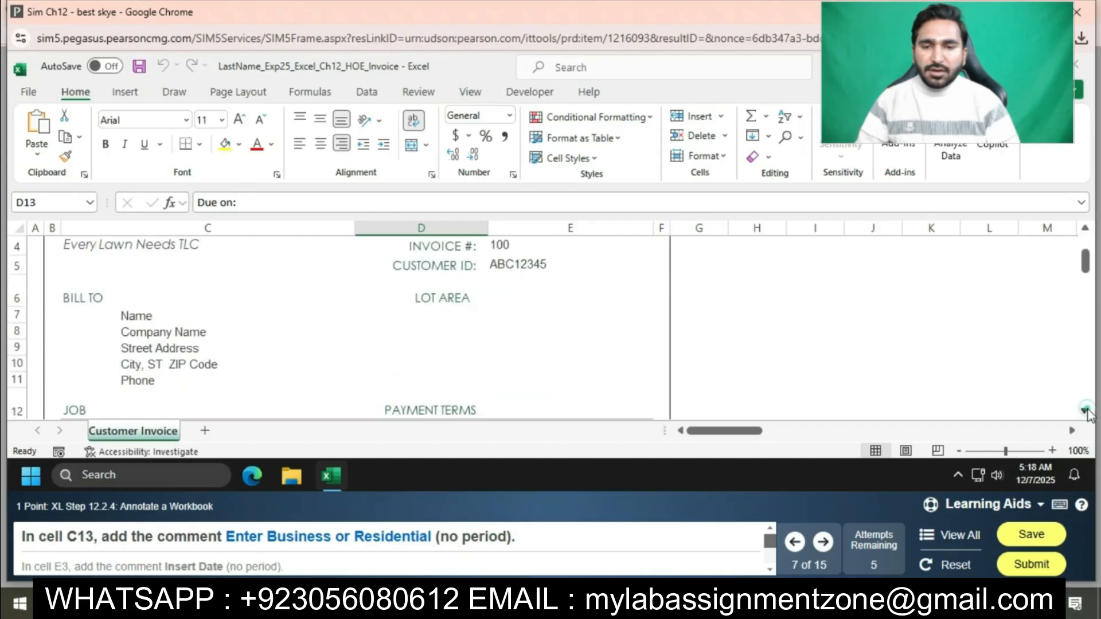
{"action": "left_click", "coordinate": [223, 366]}
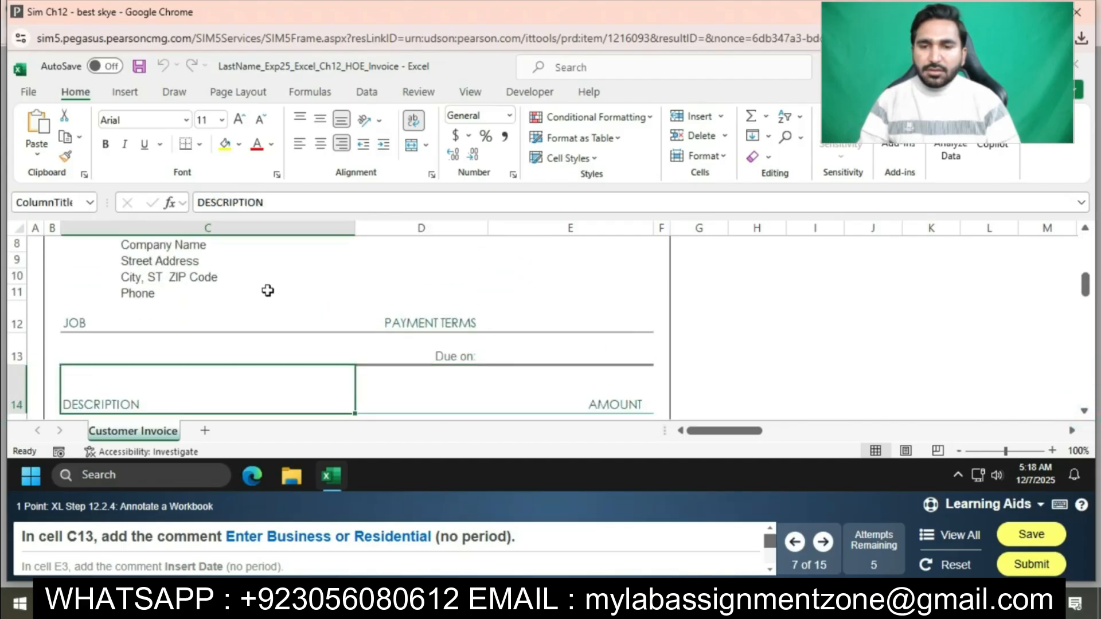
{"action": "left_click", "coordinate": [218, 343]}
{"action": "left_click", "coordinate": [370, 95]}
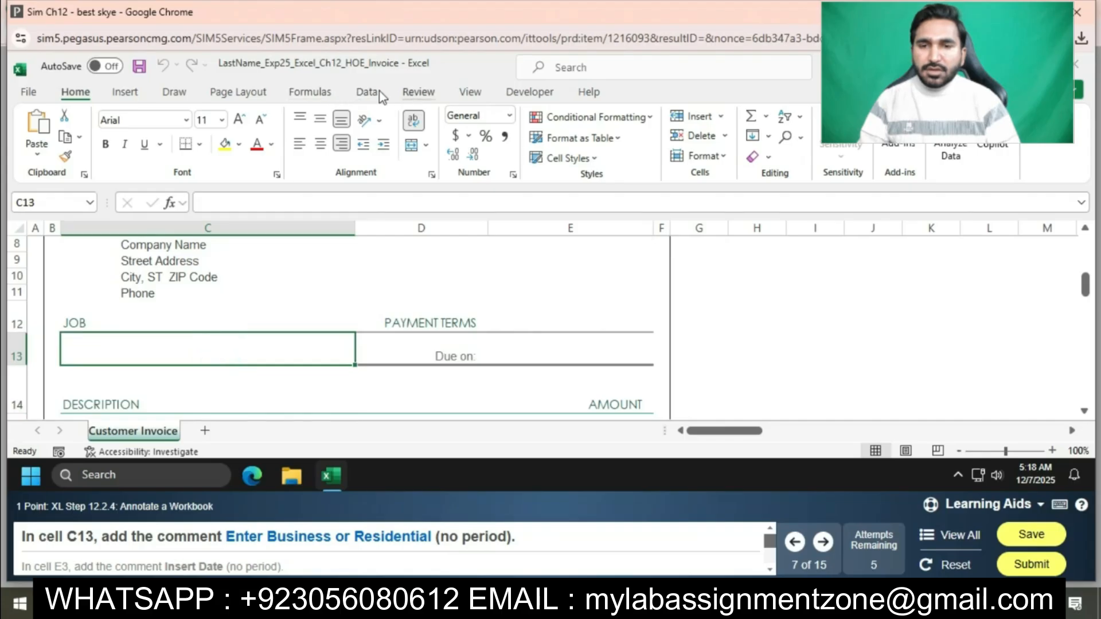
{"action": "left_click", "coordinate": [411, 96]}
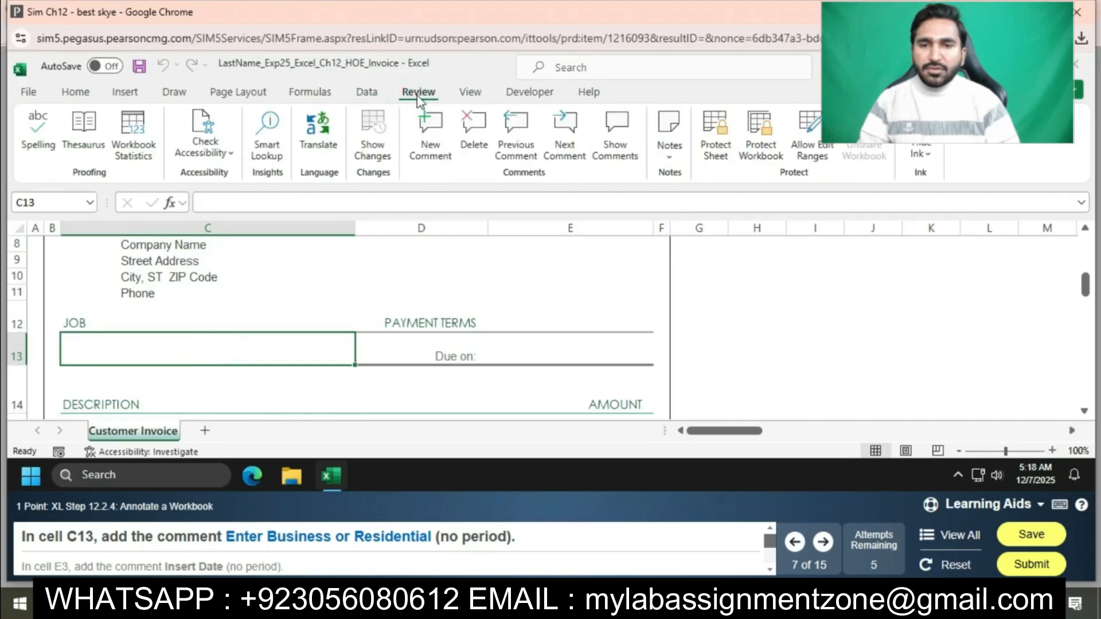
{"action": "left_click", "coordinate": [435, 123]}
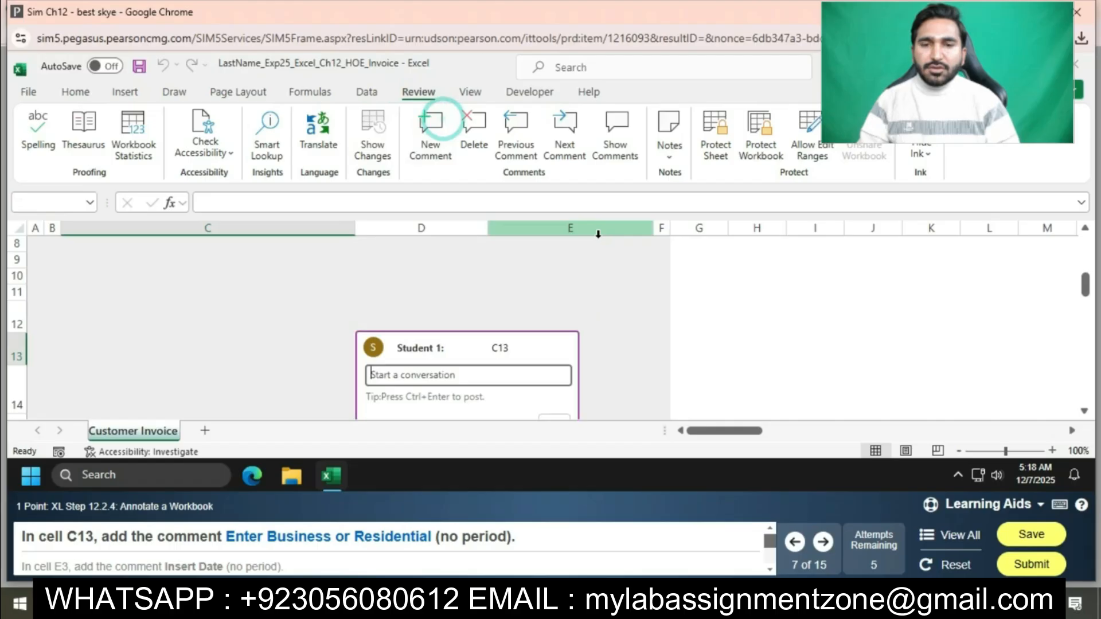
{"action": "type", "text": "Enter Bus"}
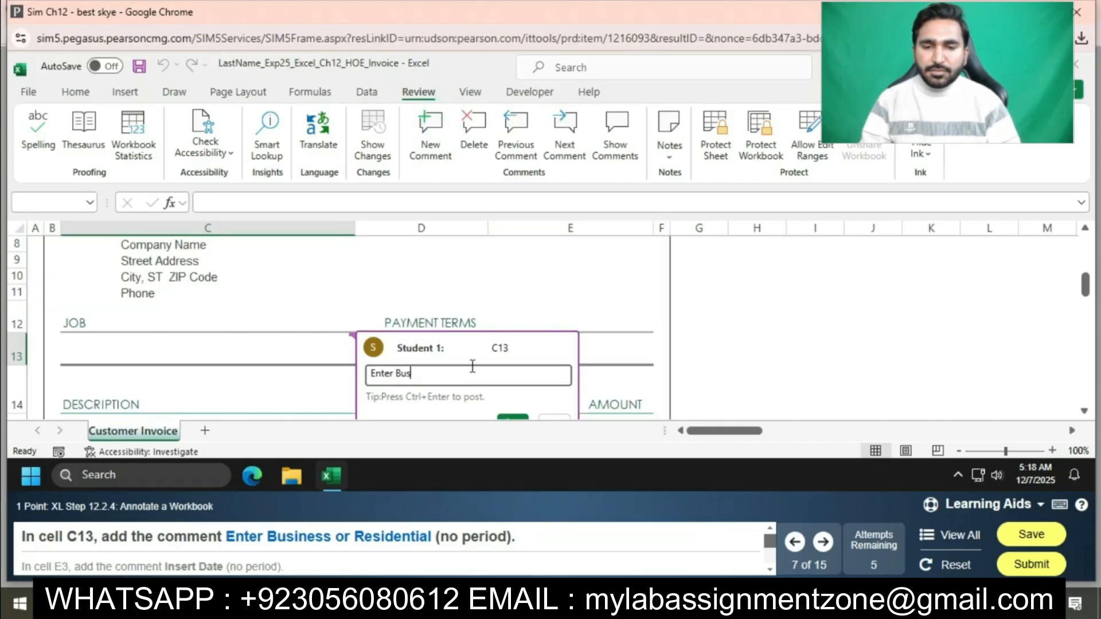
{"action": "type", "text": "iness or Residential"}
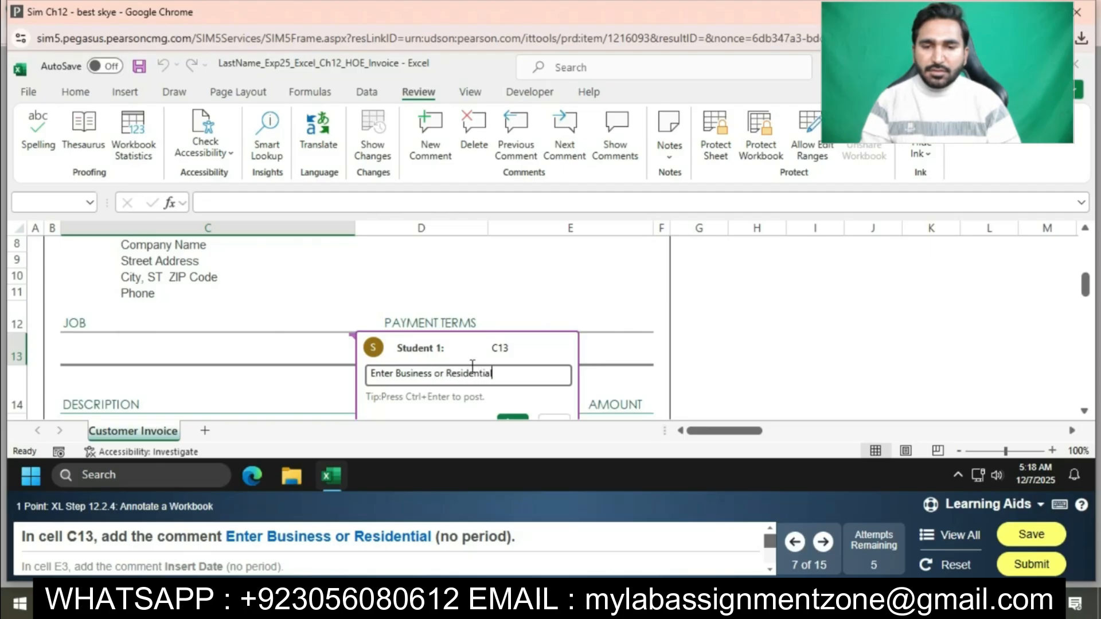
{"action": "left_click", "coordinate": [512, 418]}
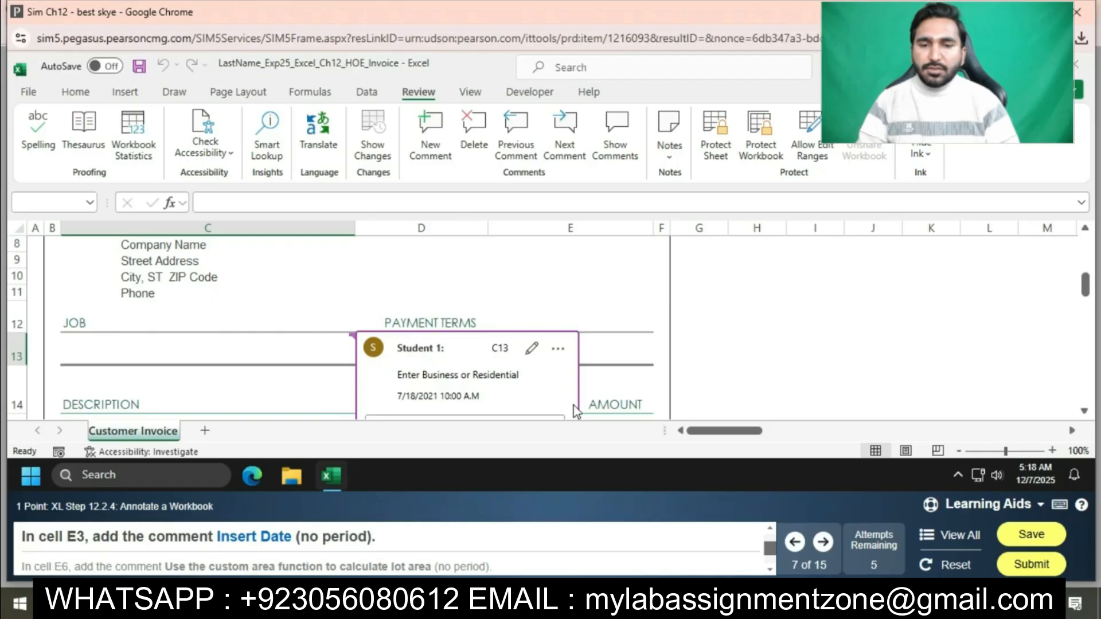
Add the comment "Insert Date" to cell E3 and post it
{"action": "scroll", "coordinate": [510, 267], "scroll_direction": "up", "scroll_amount": 3}
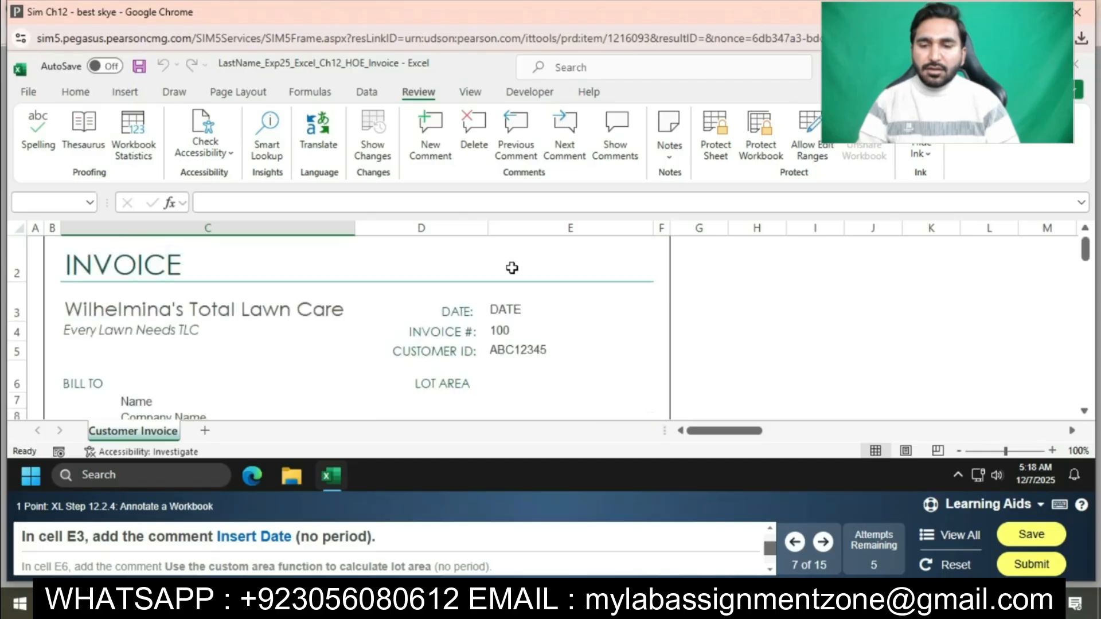
{"action": "left_click", "coordinate": [583, 343]}
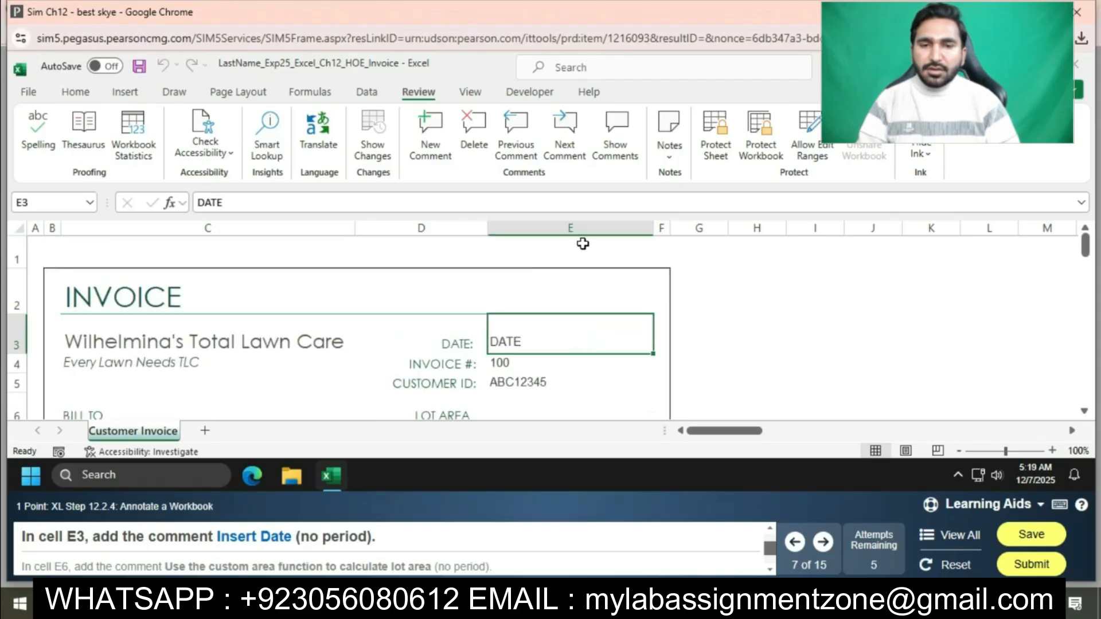
{"action": "left_click", "coordinate": [431, 141]}
{"action": "type", "text": "Inser"}
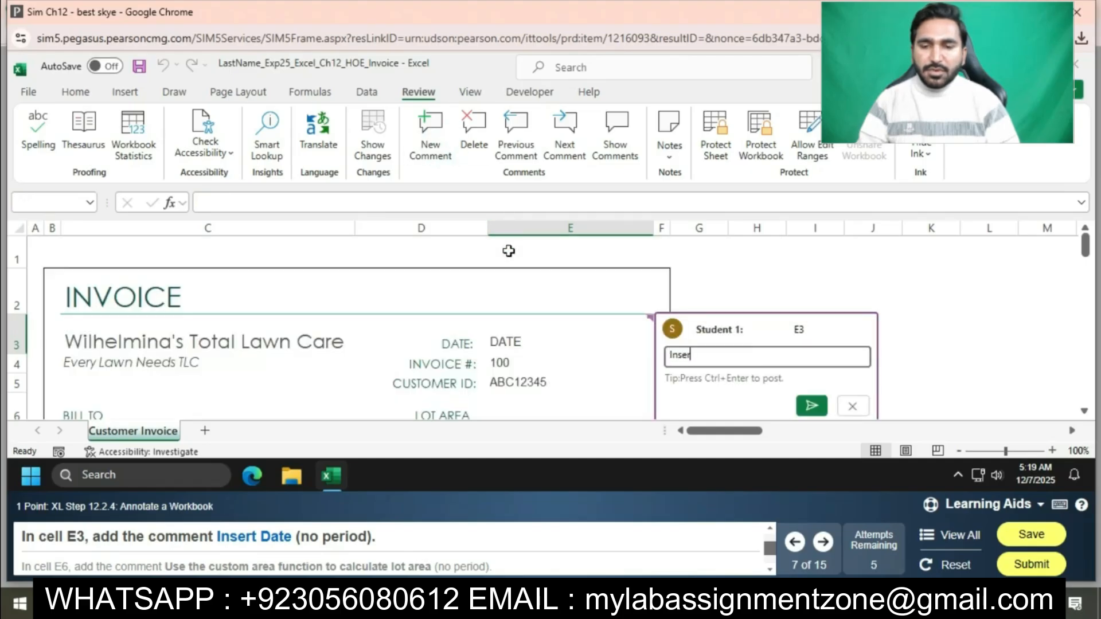
{"action": "type", "text": "t Date"}
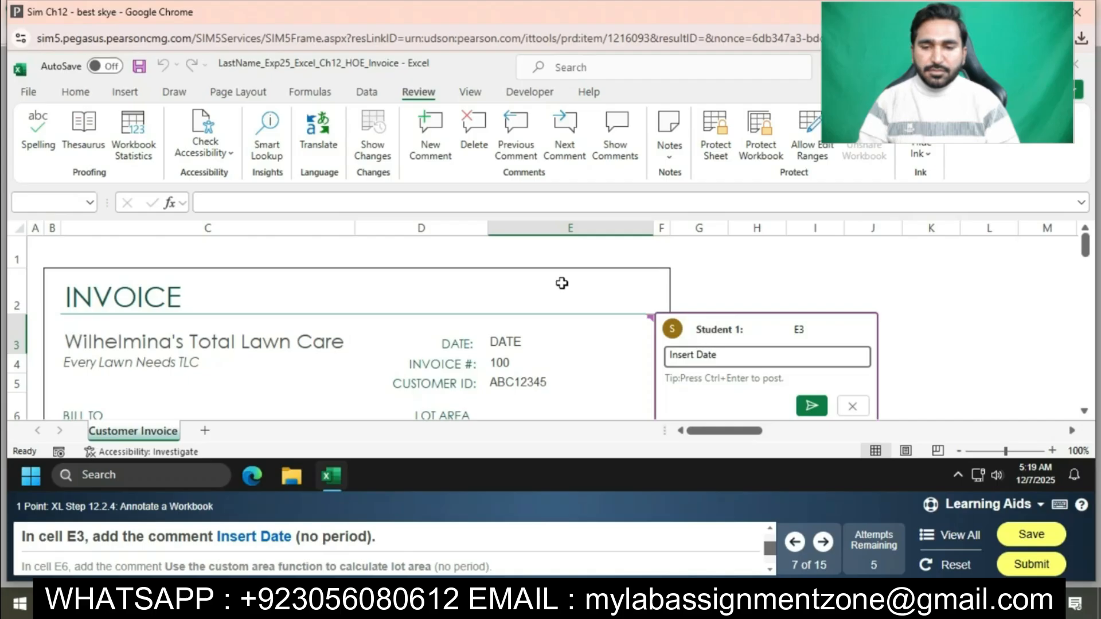
{"action": "left_click", "coordinate": [812, 406]}
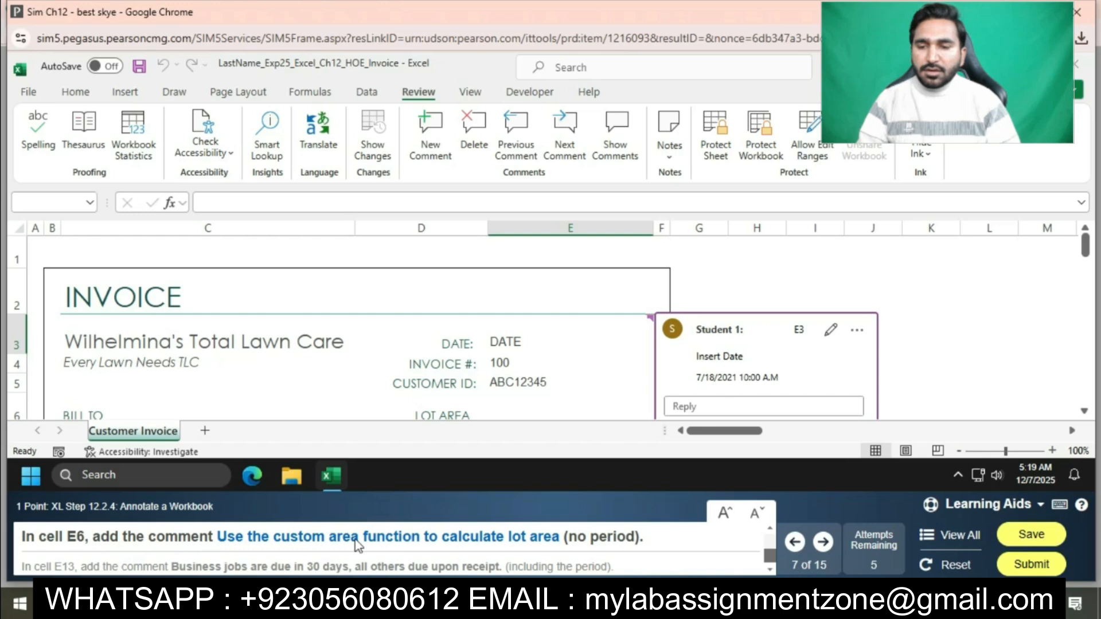
Add the comment "Use the custom area function to calculate lot area" to cell E6 and post it
{"action": "left_click", "coordinate": [533, 417]}
{"action": "left_click", "coordinate": [441, 158]}
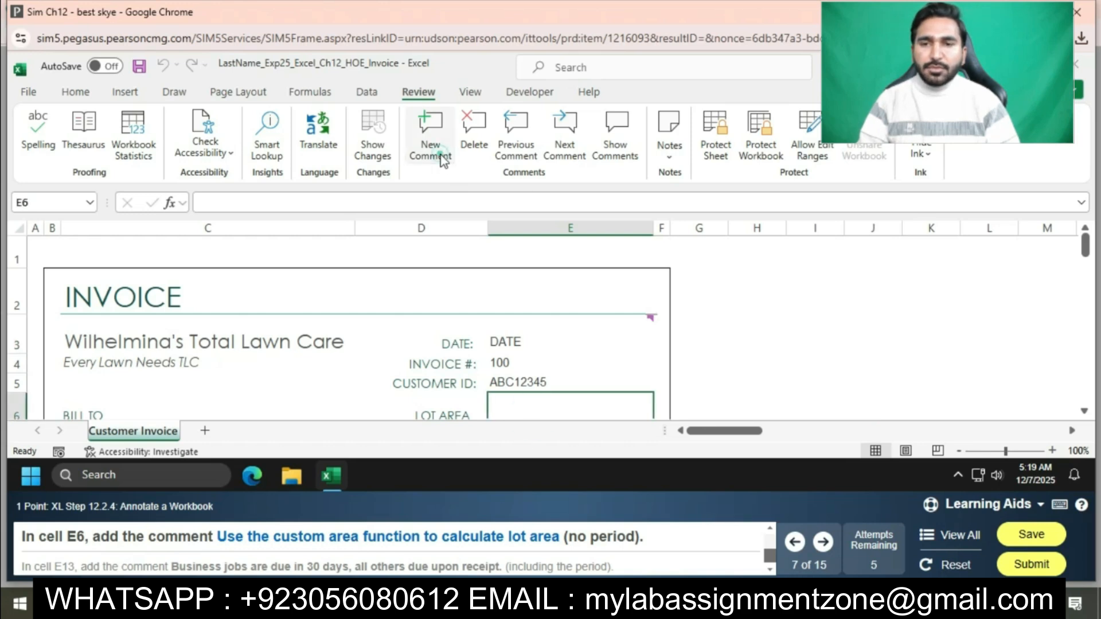
{"action": "scroll", "coordinate": [725, 364], "scroll_direction": "down", "scroll_amount": 5}
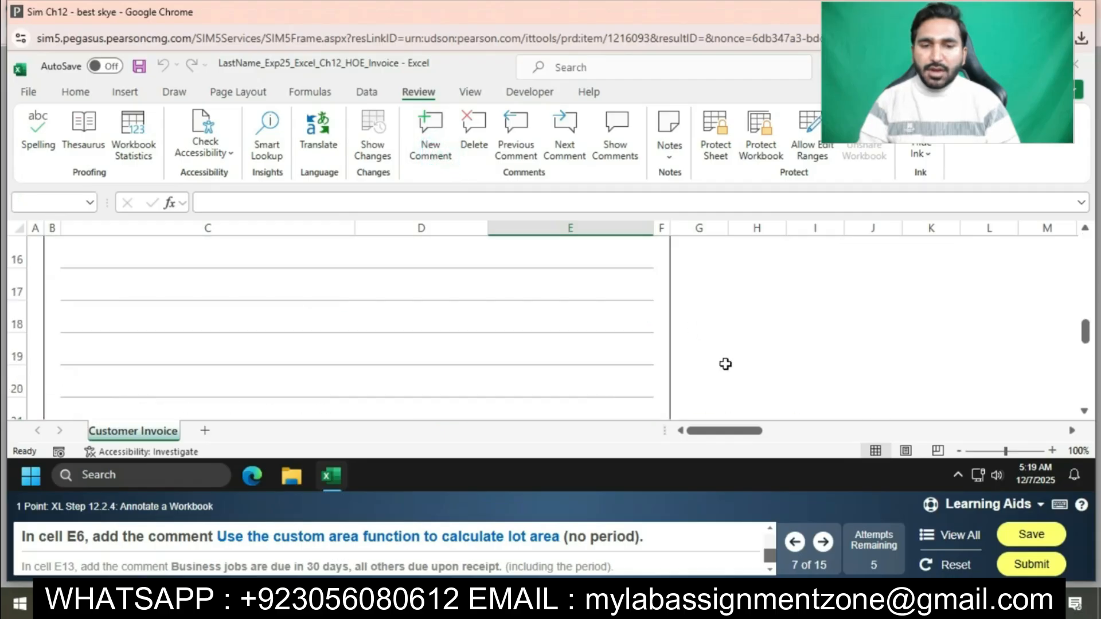
{"action": "scroll", "coordinate": [725, 364], "scroll_direction": "up", "scroll_amount": 3}
{"action": "type", "text": "U"}
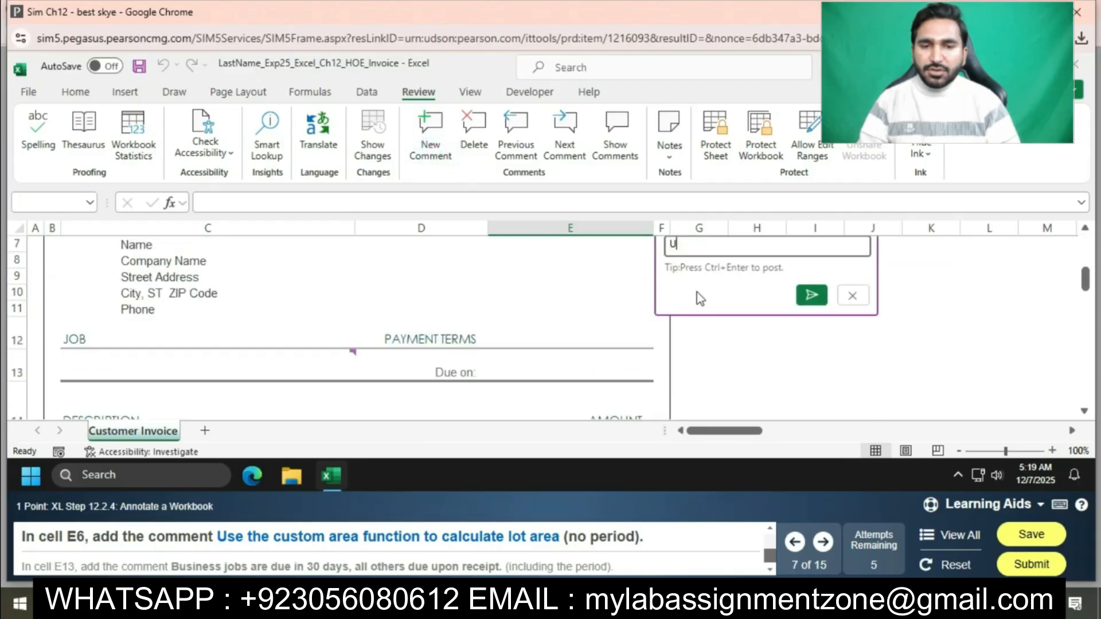
{"action": "type", "text": "se the customer"}
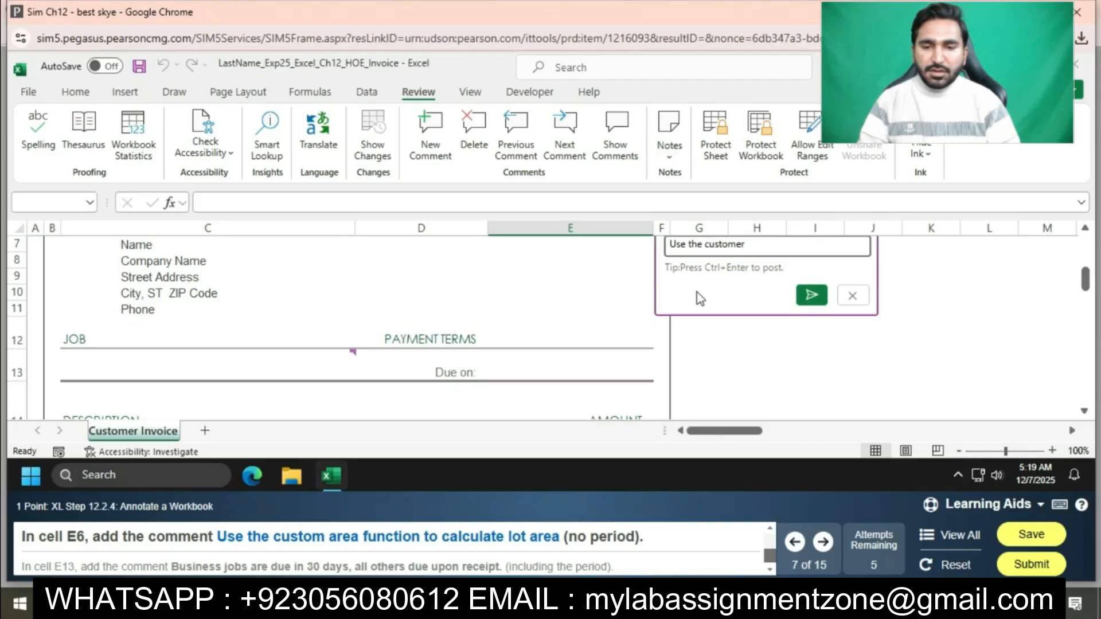
{"action": "key", "text": "BackSpace"}
{"action": "type", "text": "area function "}
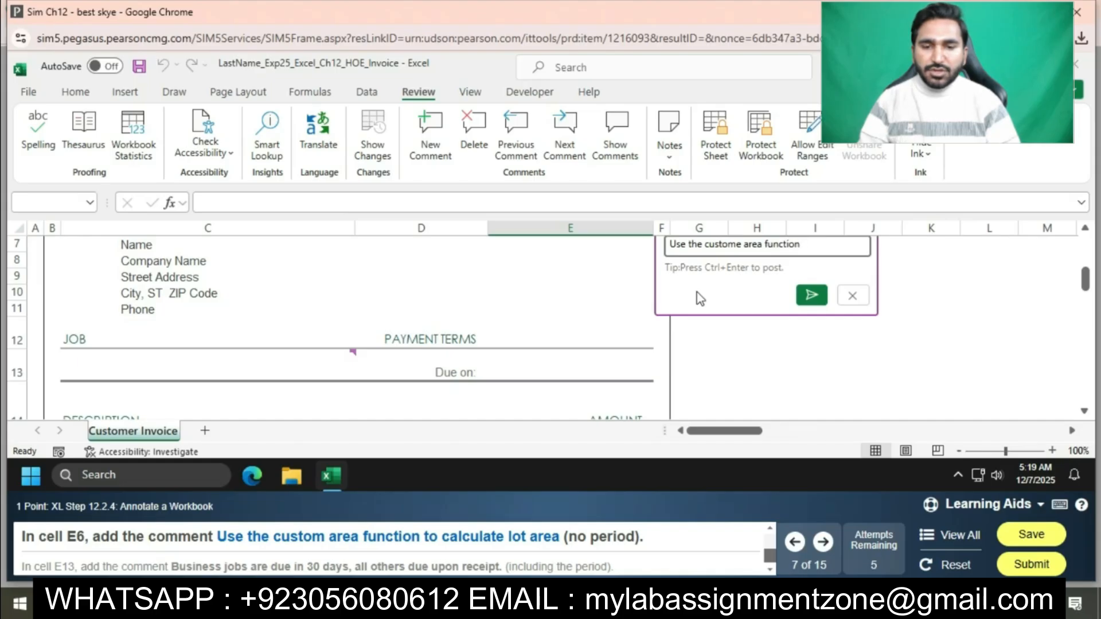
{"action": "type", "text": "to cal"}
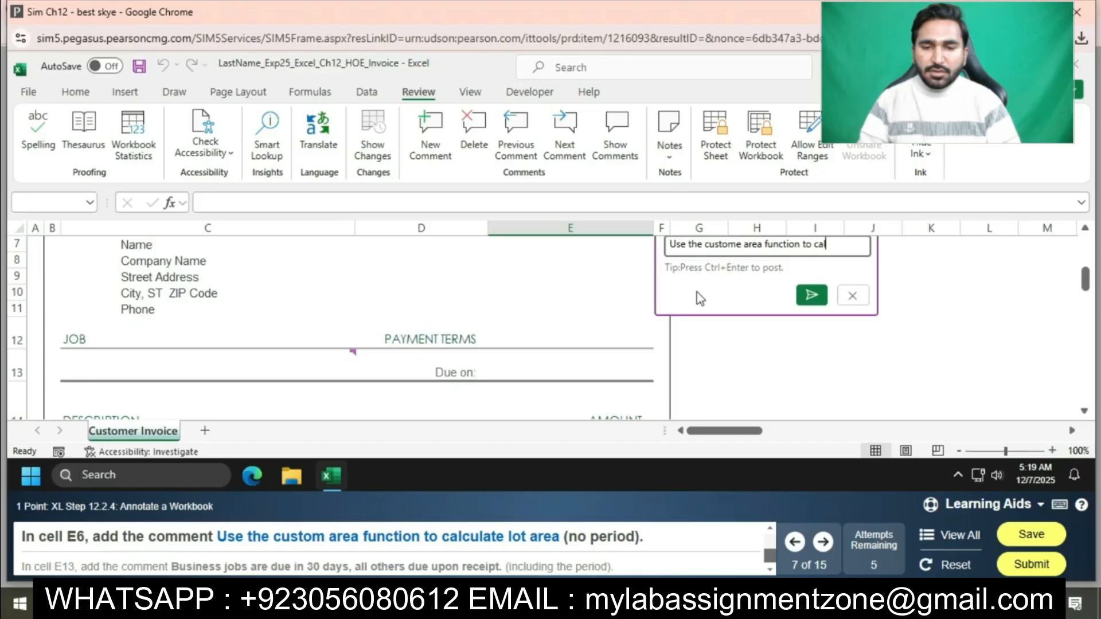
{"action": "type", "text": "cul"}
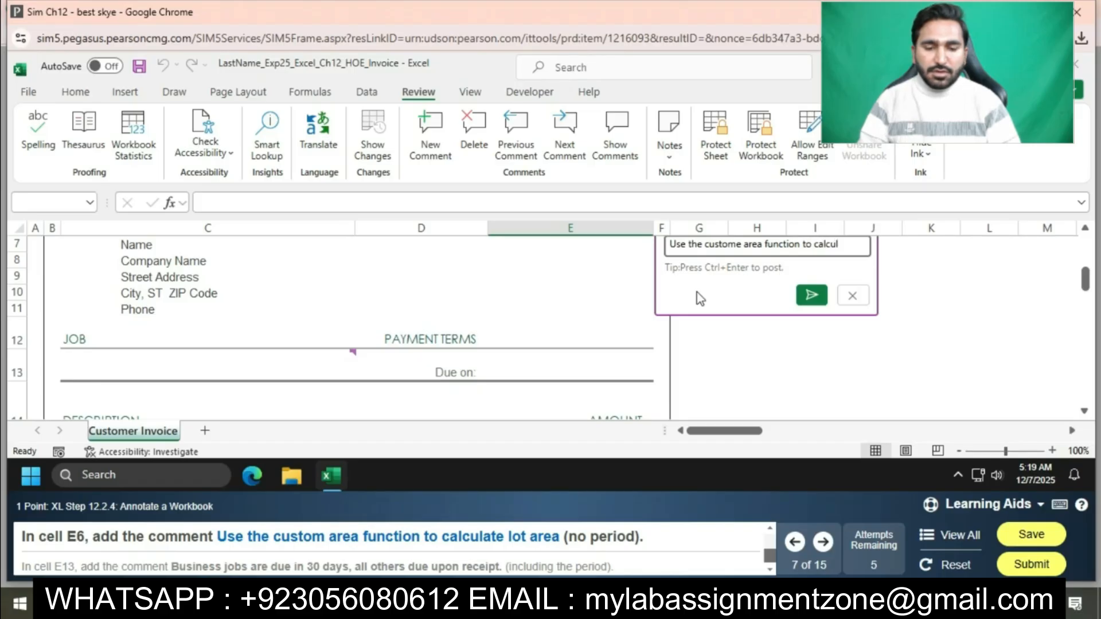
{"action": "type", "text": "ate lot area"}
{"action": "left_click", "coordinate": [827, 297]}
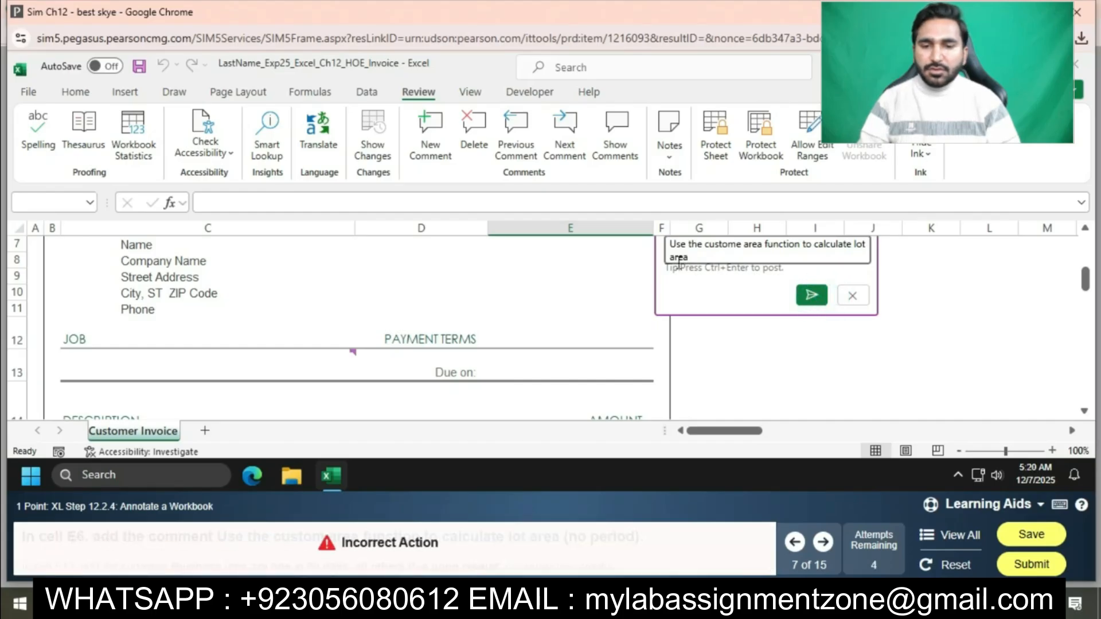
{"action": "left_click", "coordinate": [741, 247]}
{"action": "key", "text": "BackSpace"}
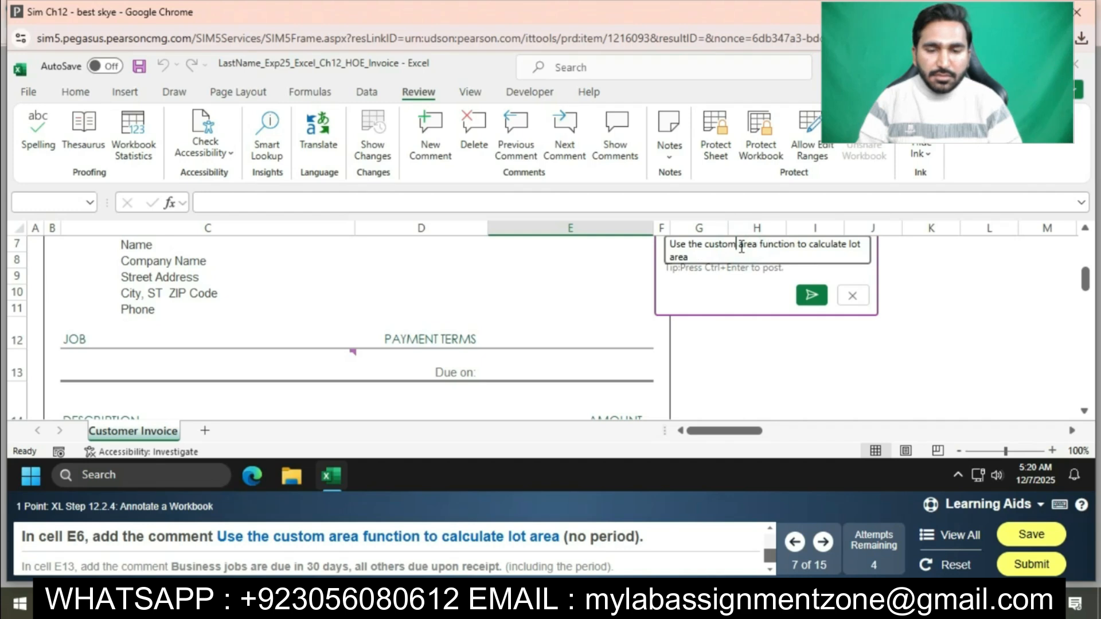
{"action": "left_click", "coordinate": [814, 304]}
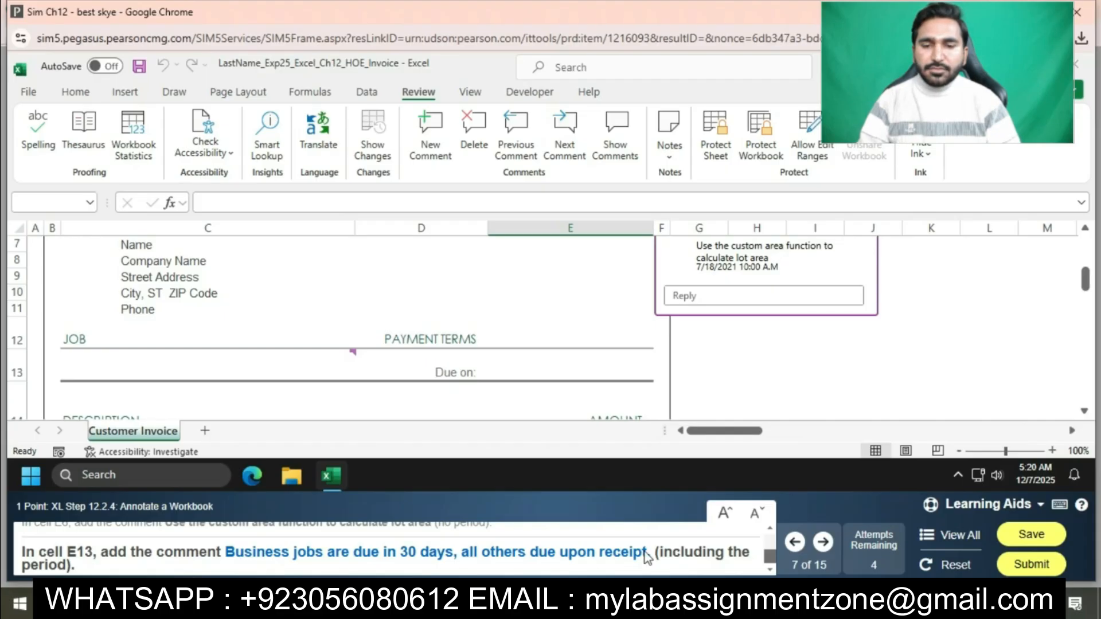
Add the comment "Business jobs are due in 30 days, all others due upon receipt." to cell E13 and post it
{"action": "left_click", "coordinate": [554, 368]}
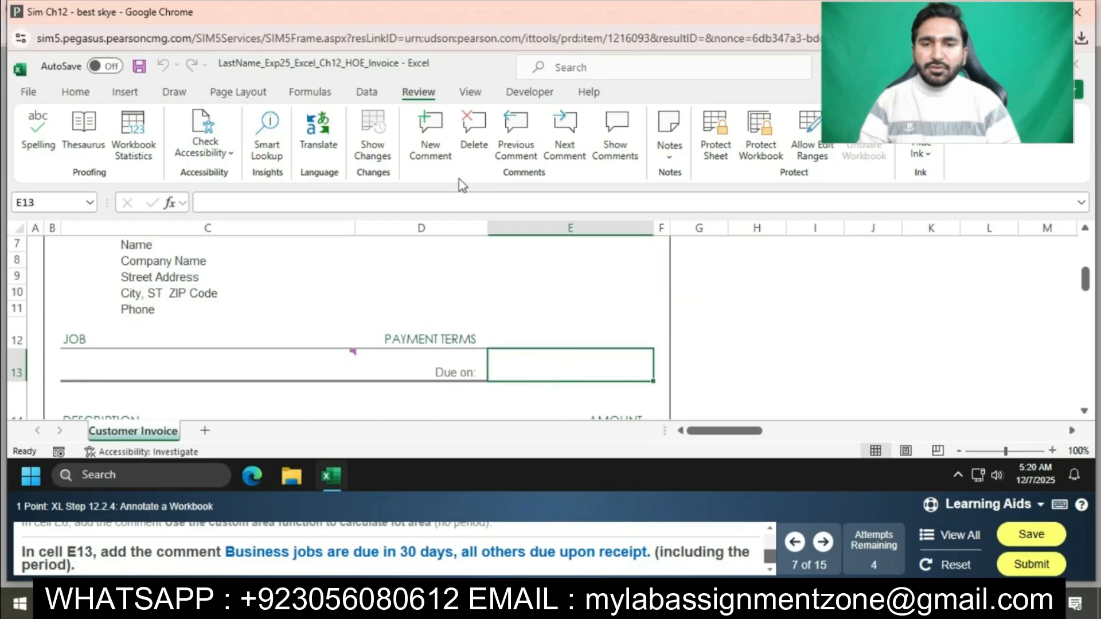
{"action": "left_click", "coordinate": [430, 135]}
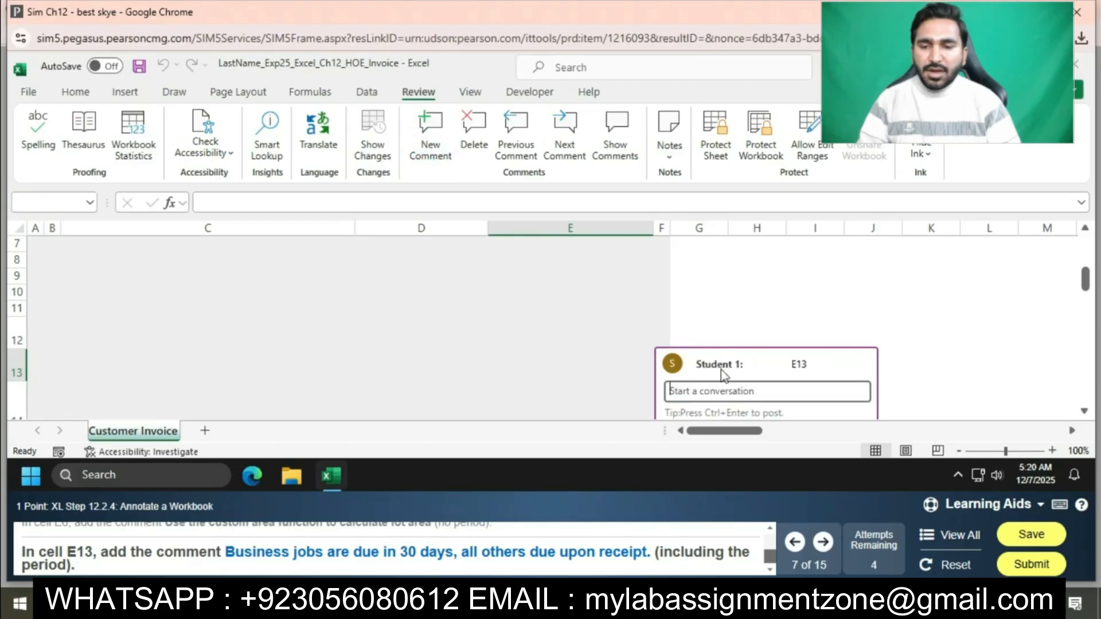
{"action": "type", "text": "B"}
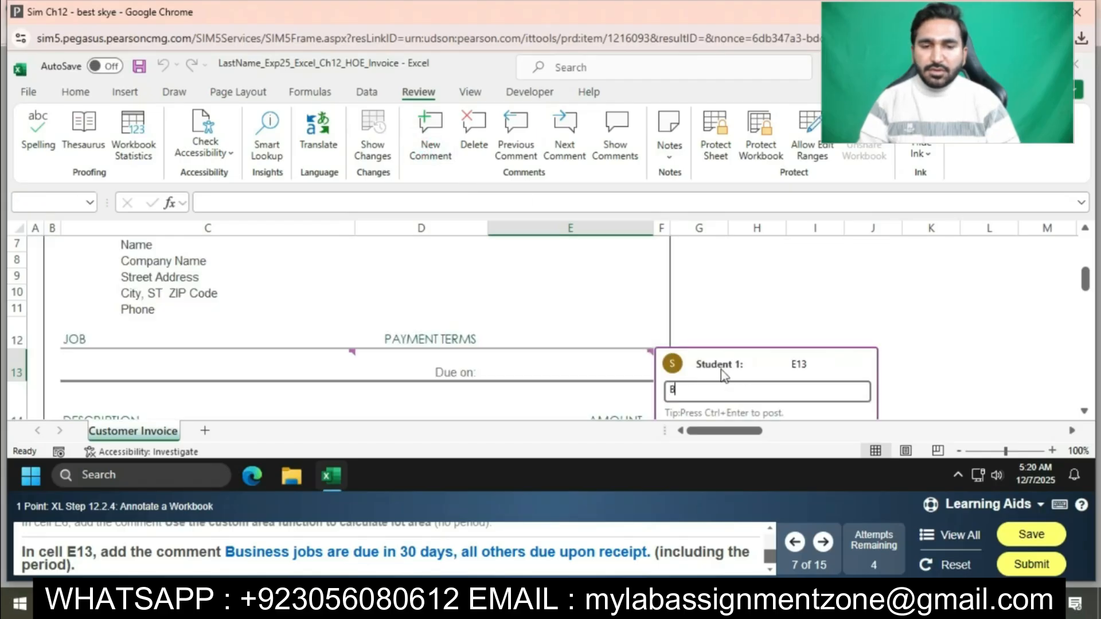
{"action": "type", "text": "usiness jobs"}
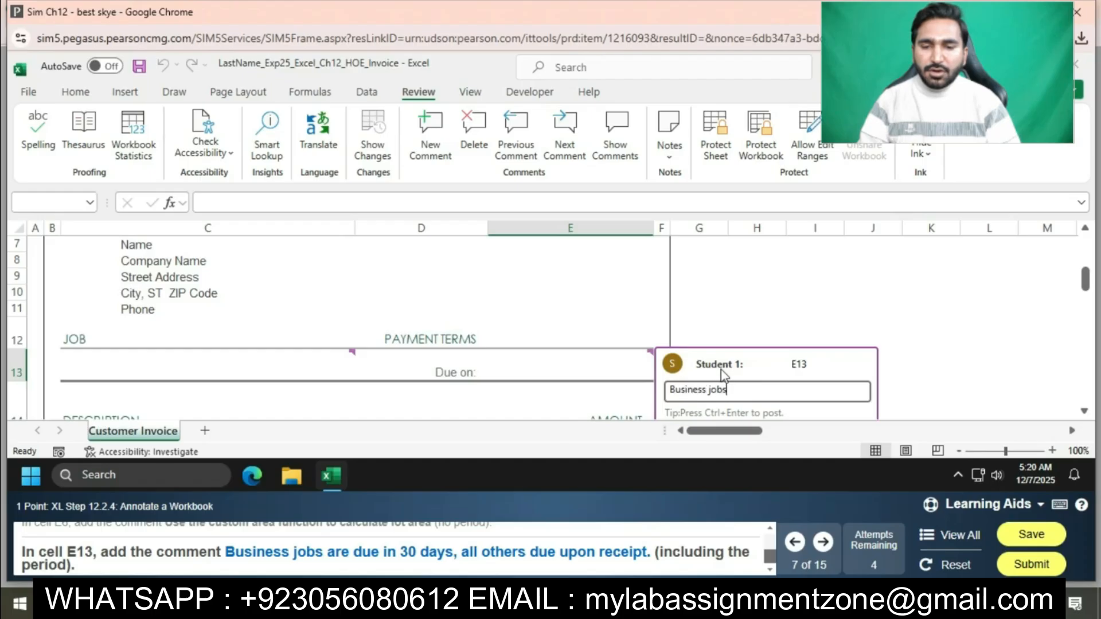
{"action": "type", "text": " are due in 3"}
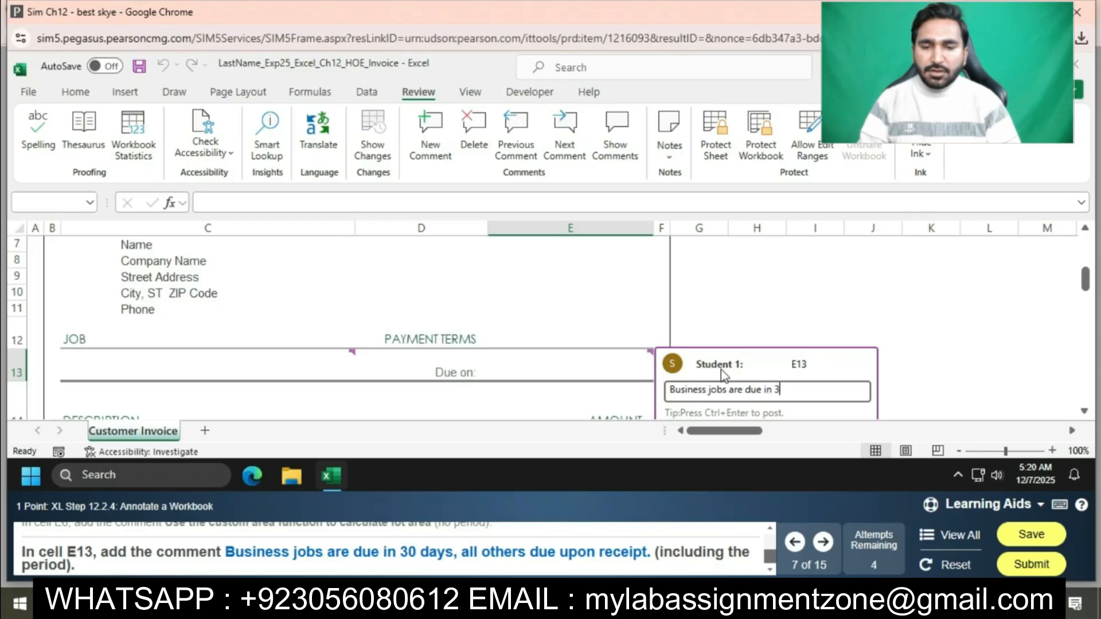
{"action": "type", "text": "0 daye"}
{"action": "key", "text": "BackSpace"}
{"action": "type", "text": "s, all others due "}
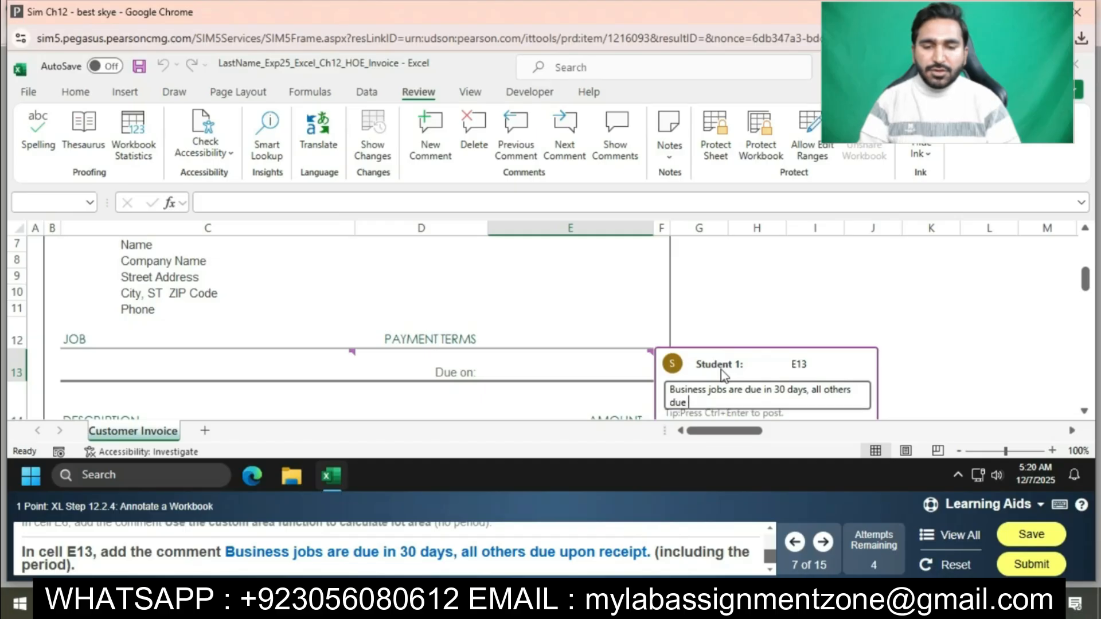
{"action": "type", "text": "upo"}
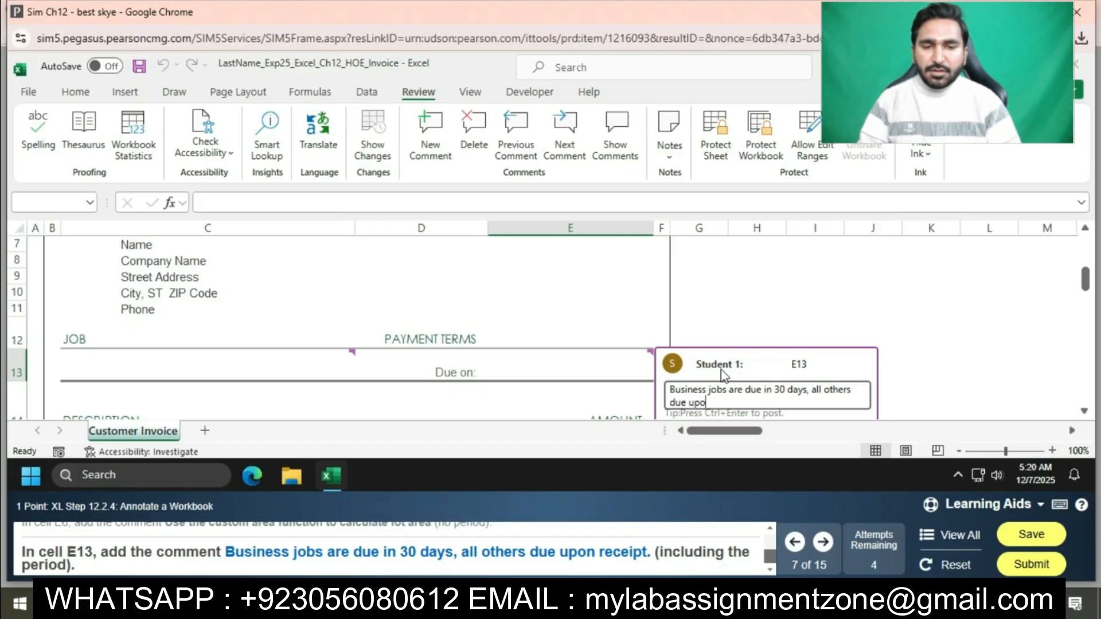
{"action": "type", "text": "n receipt."}
{"action": "left_click", "coordinate": [1084, 411]}
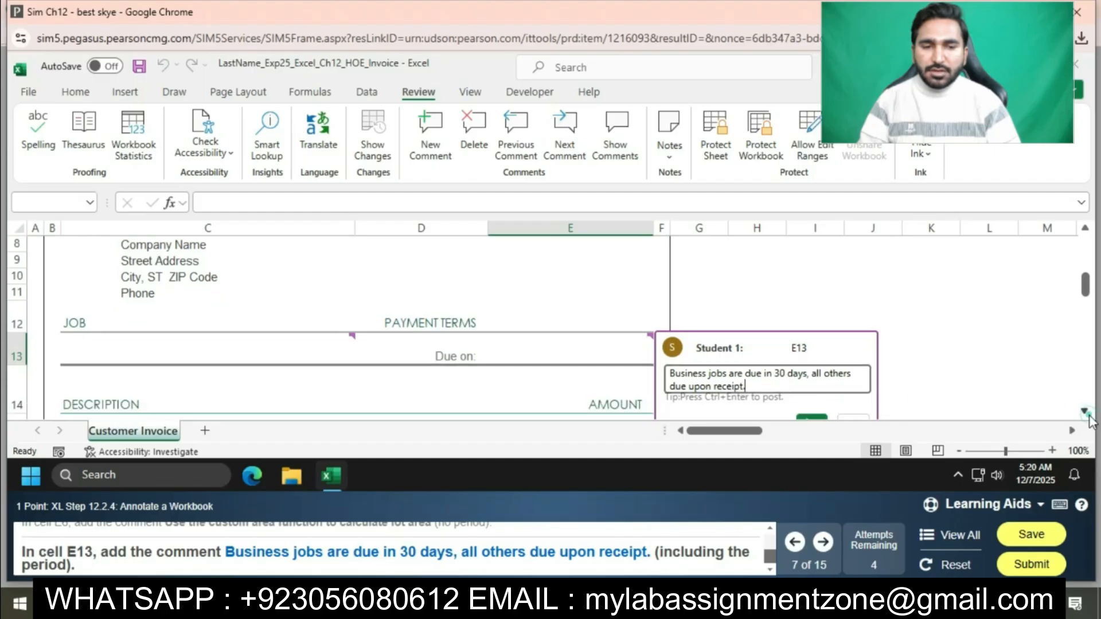
{"action": "left_click", "coordinate": [811, 420]}
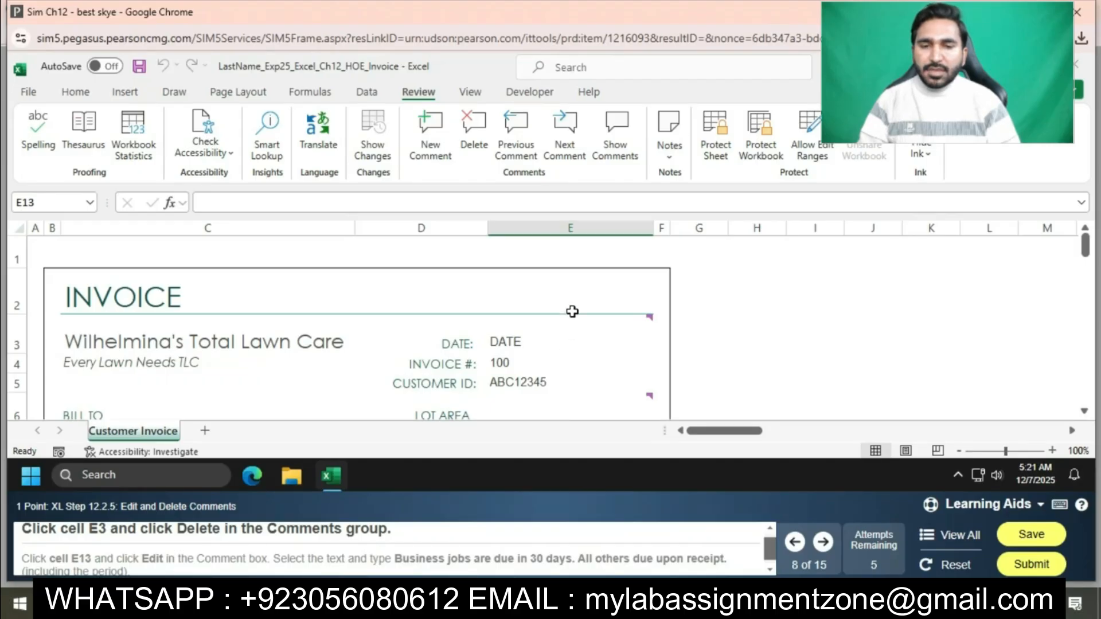
Delete the comment attached to the date cell E3
{"action": "left_click", "coordinate": [562, 337]}
{"action": "left_click", "coordinate": [487, 128]}
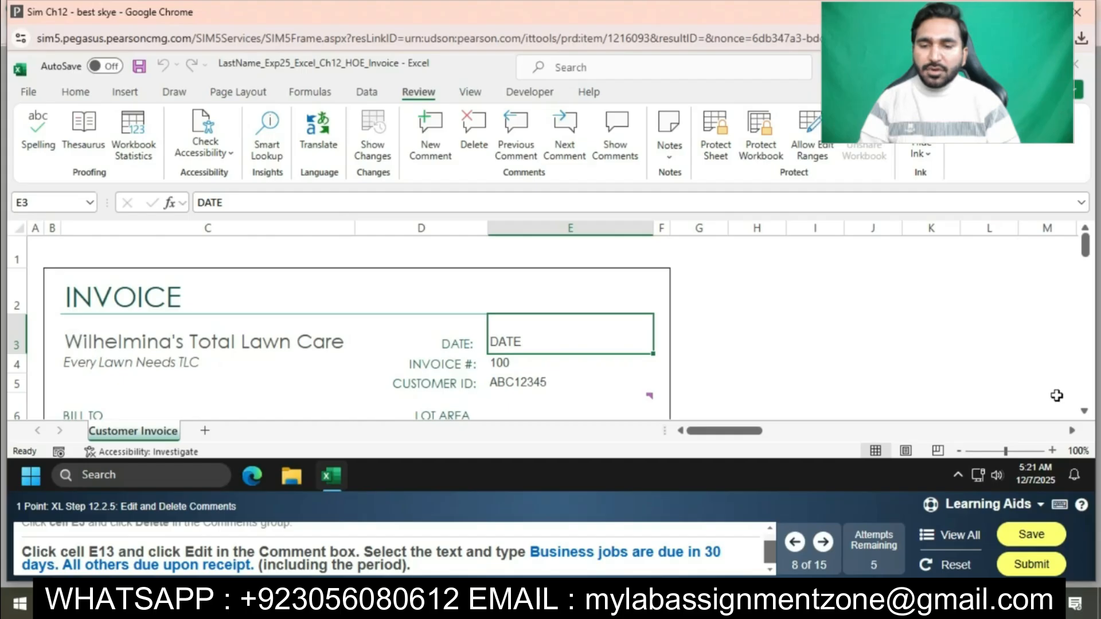
Edit the comment on cell E13 to read "Business jobs are due in 30 days. All others due upon receipt." and save it
{"action": "left_click", "coordinate": [1084, 411]}
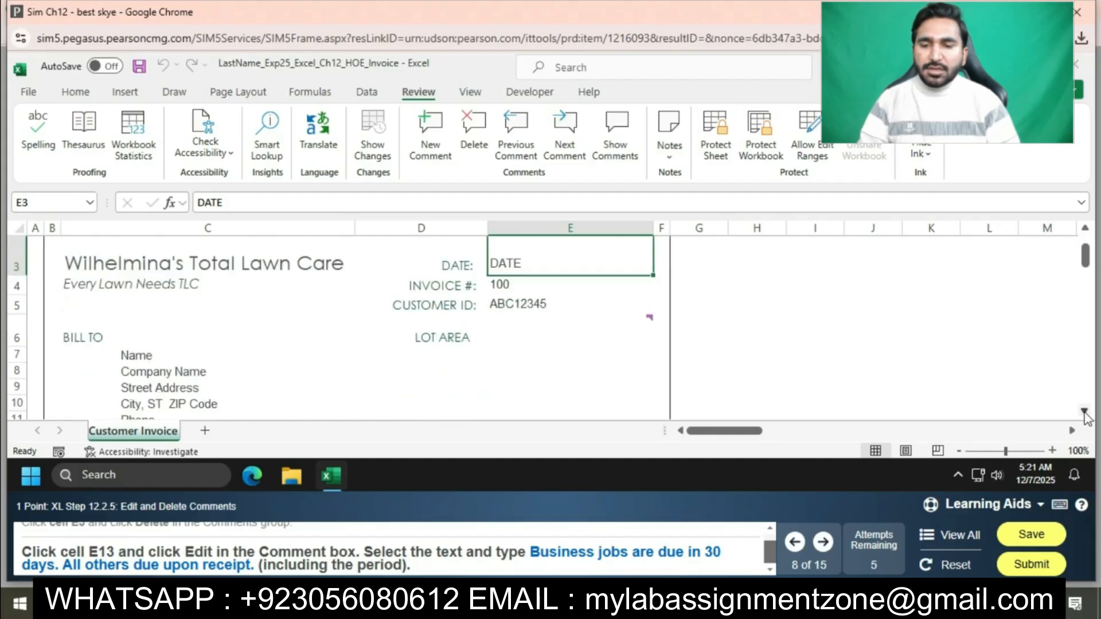
{"action": "left_click", "coordinate": [1084, 411]}
{"action": "left_click", "coordinate": [593, 395]}
{"action": "mouse_move", "coordinate": [592, 396]}
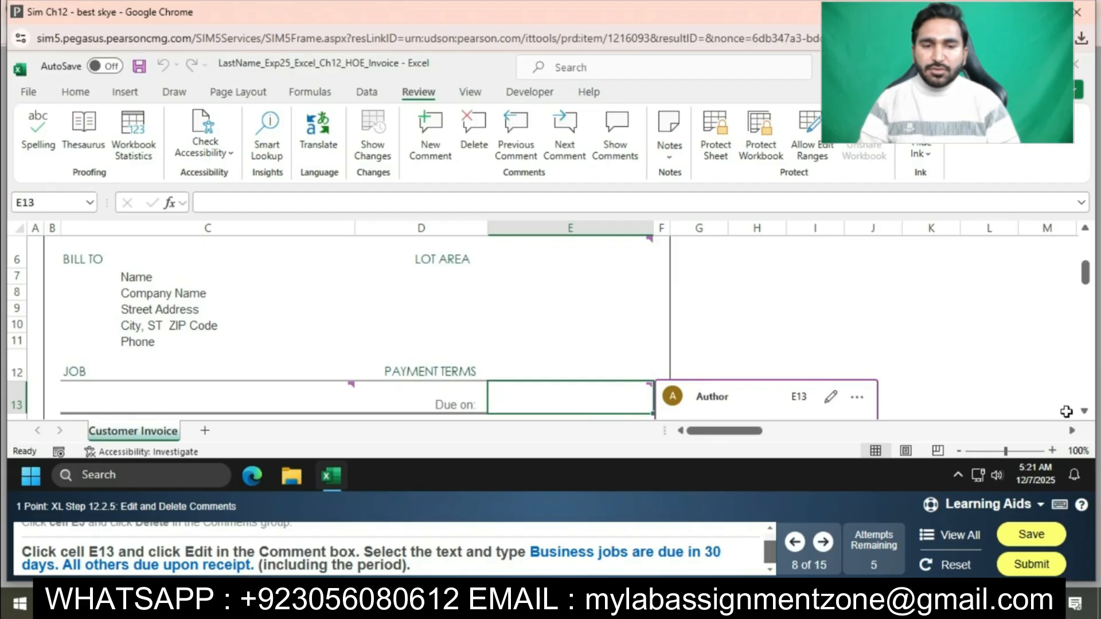
{"action": "scroll", "coordinate": [1083, 411], "scroll_direction": "down", "scroll_amount": 1}
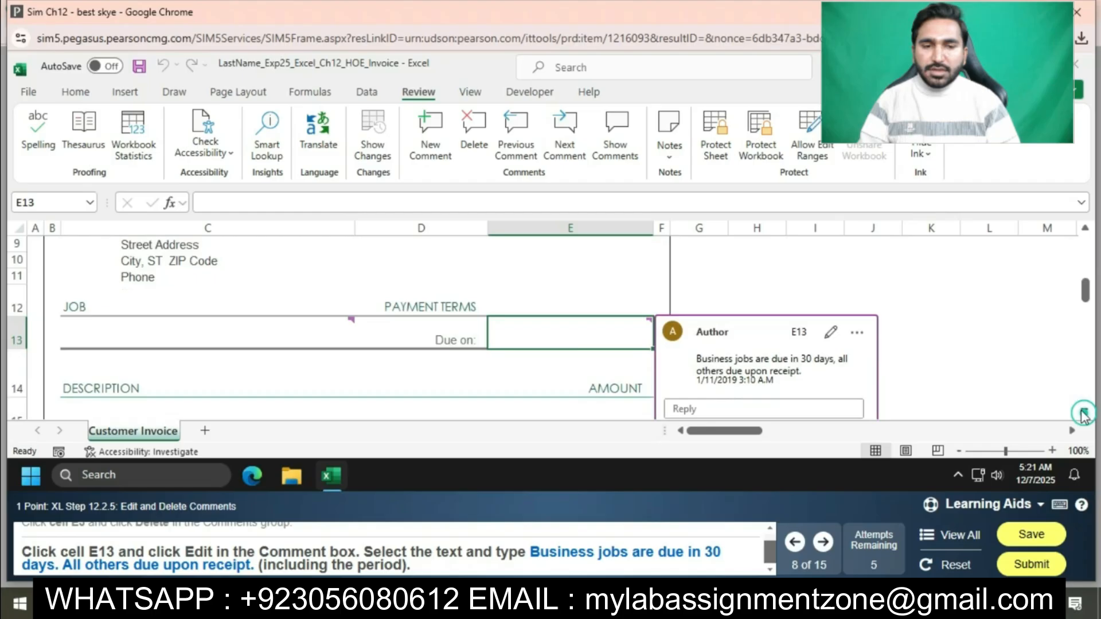
{"action": "left_click", "coordinate": [832, 335]}
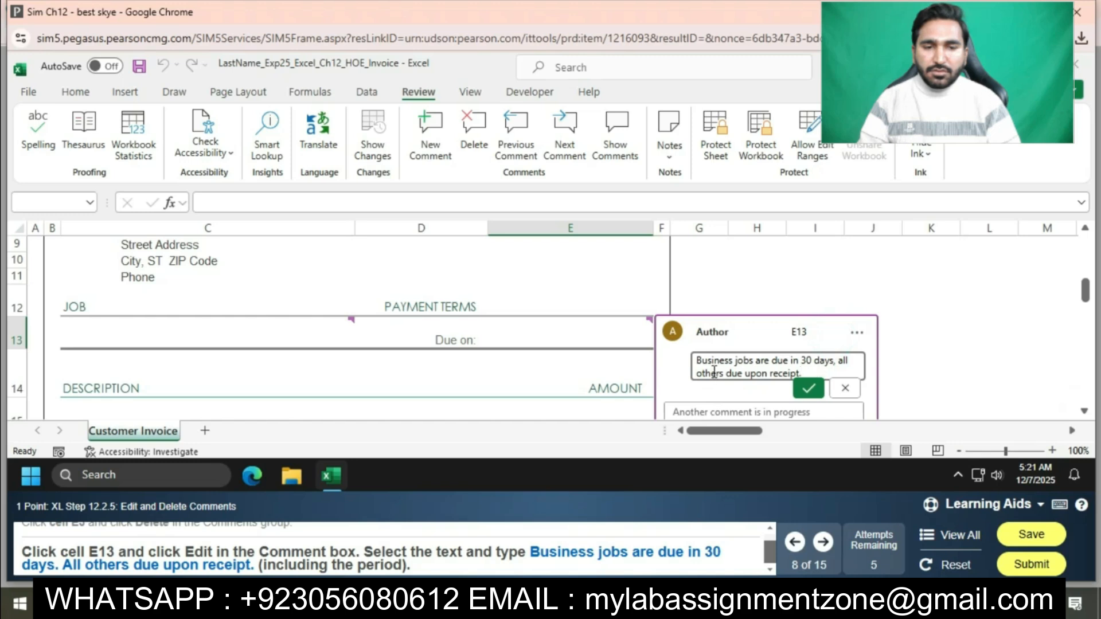
{"action": "left_click", "coordinate": [836, 360]}
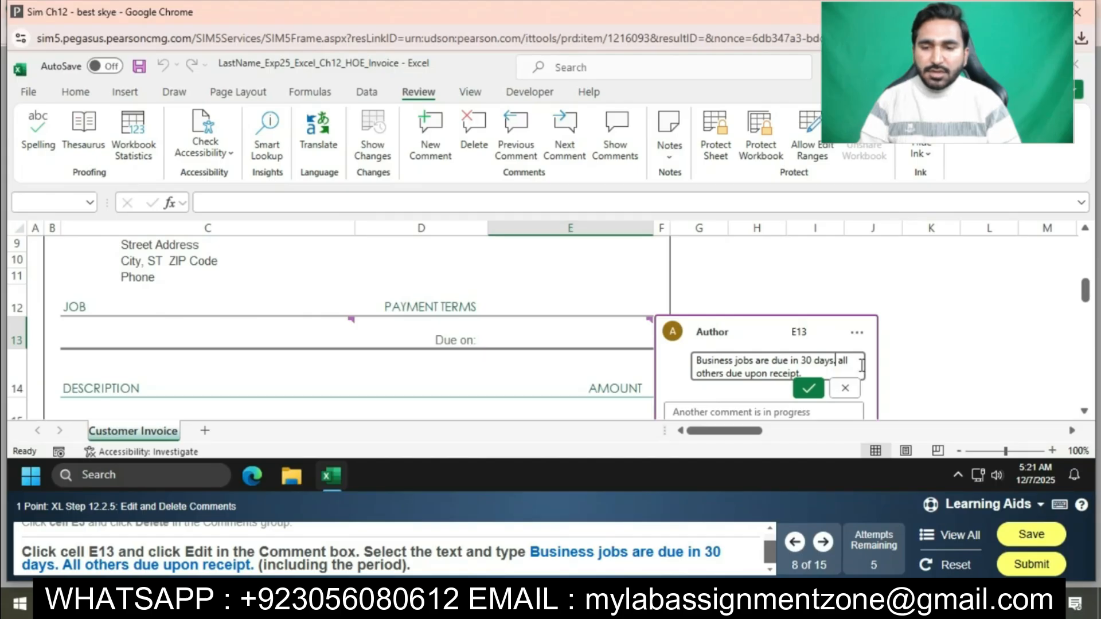
{"action": "left_click", "coordinate": [843, 360]}
{"action": "key", "text": "BackSpace"}
{"action": "type", "text": "A"}
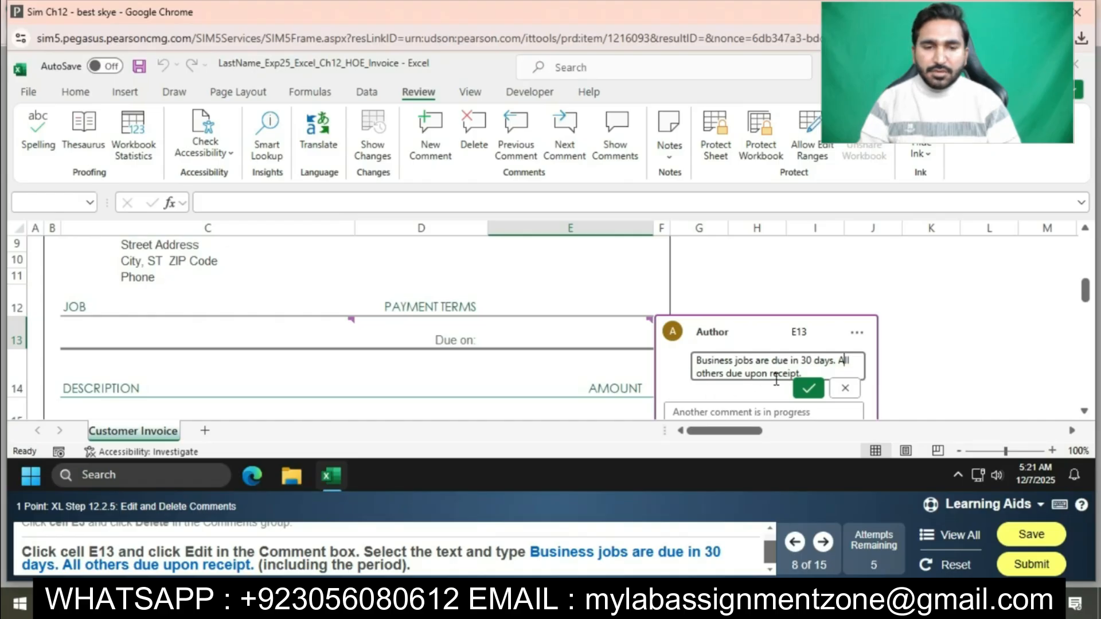
{"action": "left_click", "coordinate": [809, 390]}
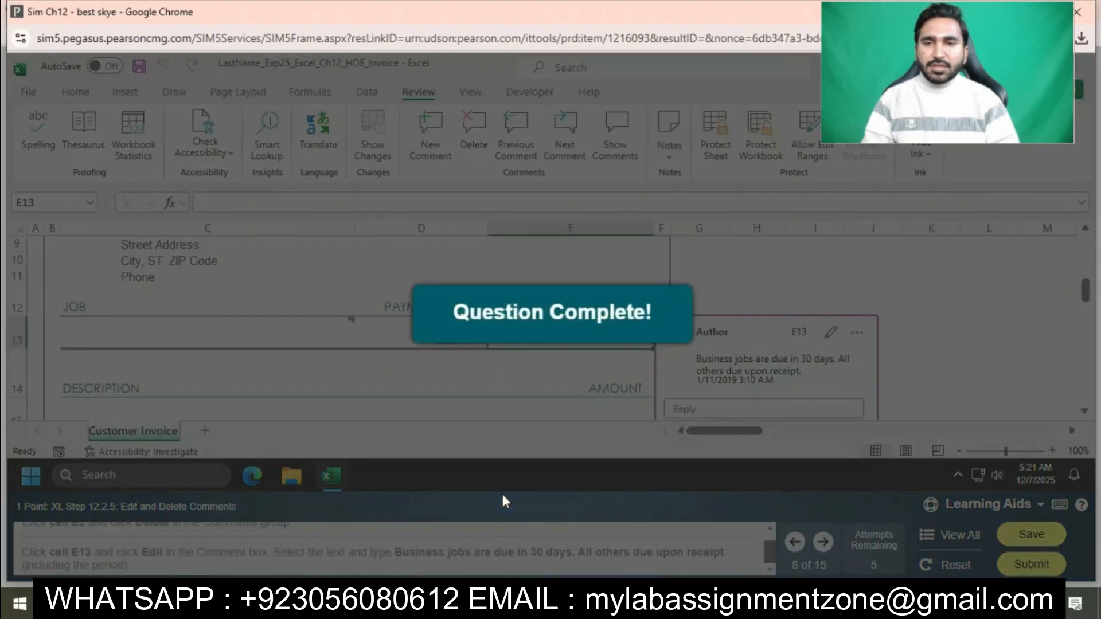